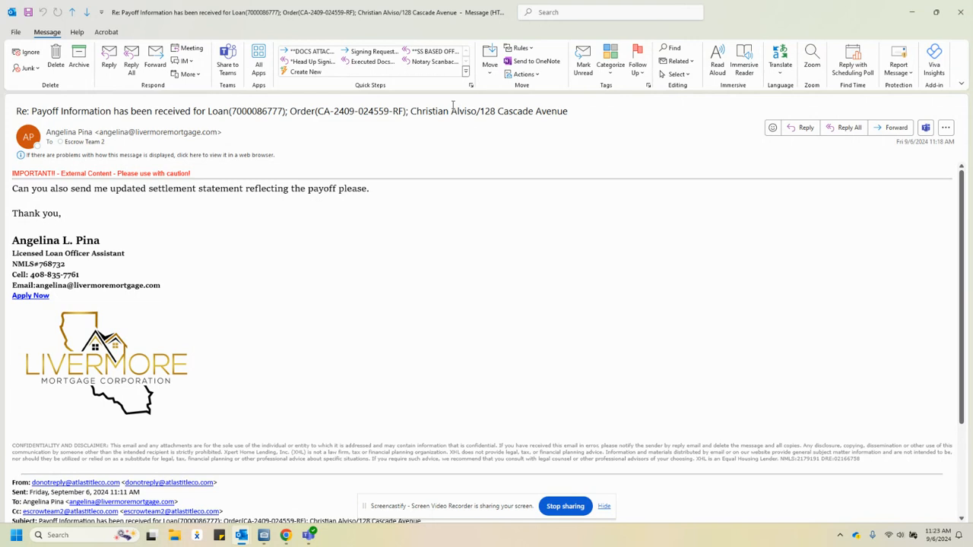
# Step: Read the email requesting an updated settlement statement with the payoff, including its subject line and quoted message
pyautogui.scroll(-3, 178, 301)
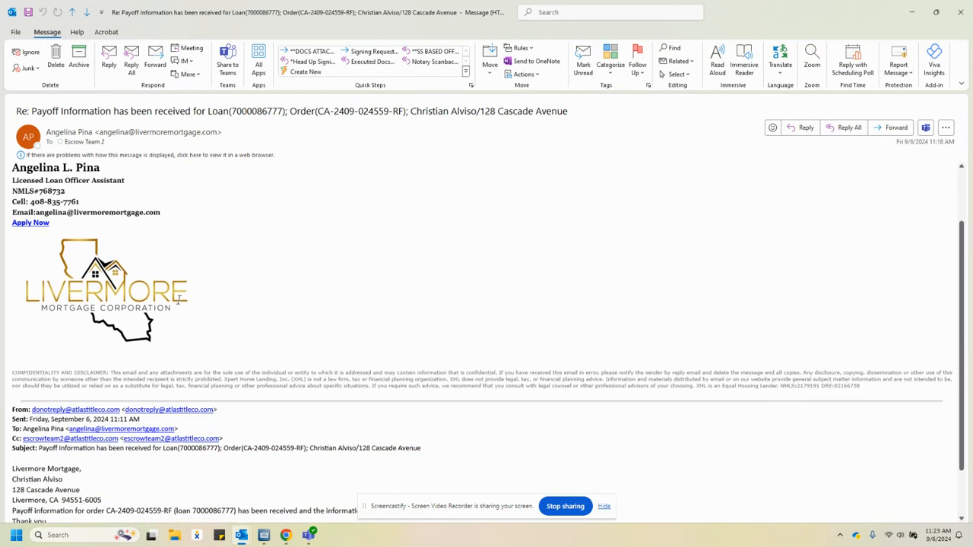
pyautogui.scroll(3, 178, 301)
pyautogui.moveTo(31, 111); pyautogui.dragTo(430, 118)
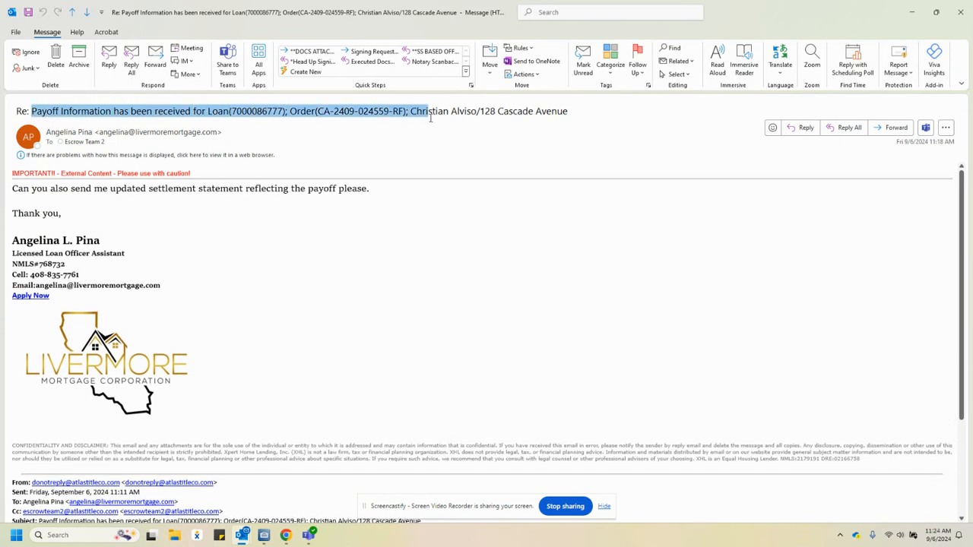
pyautogui.scroll(-2, 329, 240)
pyautogui.scroll(2, 328, 239)
pyautogui.click(362, 189)
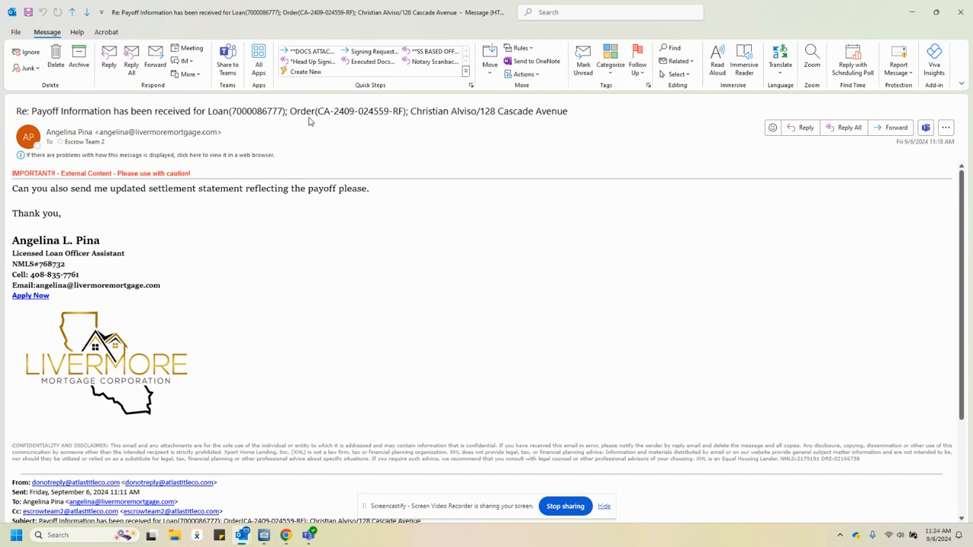
# Step: Copy the order number from the email subject and open that order in SoftPro Select with a quick order search
pyautogui.moveTo(318, 111); pyautogui.dragTo(401, 113)
pyautogui.hotkey('ctrl', 'c')
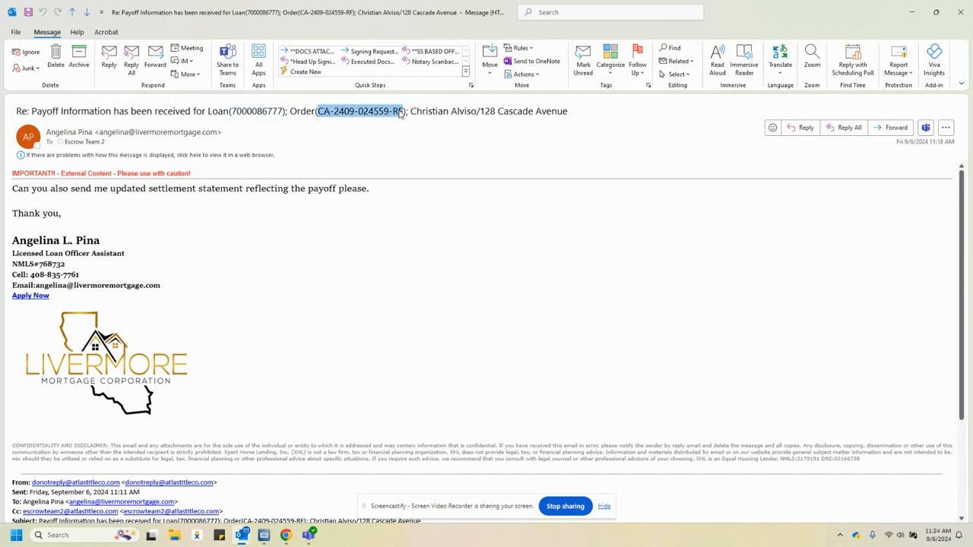
pyautogui.click(264, 535)
pyautogui.click(41, 78)
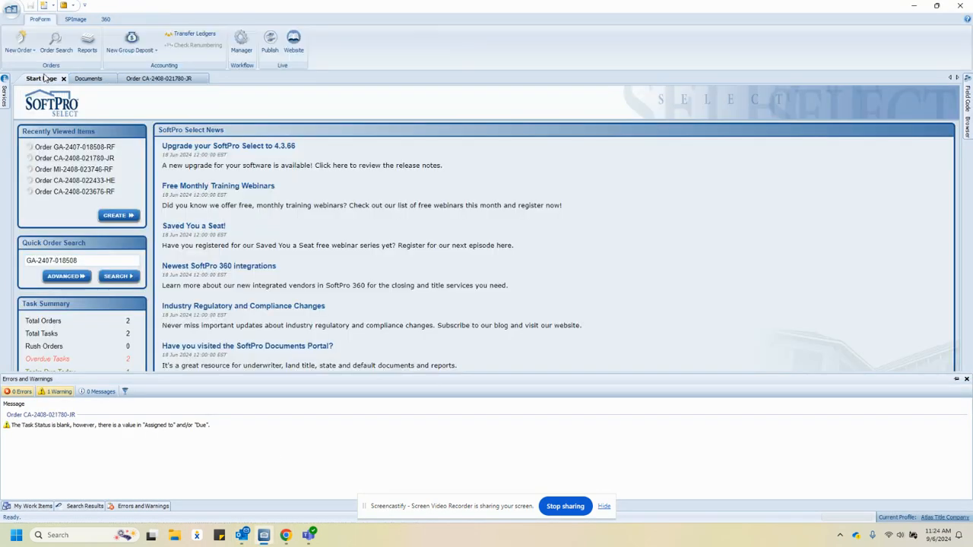
pyautogui.tripleClick(115, 260)
pyautogui.press('BackSpace')
pyautogui.hotkey('ctrl', 'v')
pyautogui.press('Return')
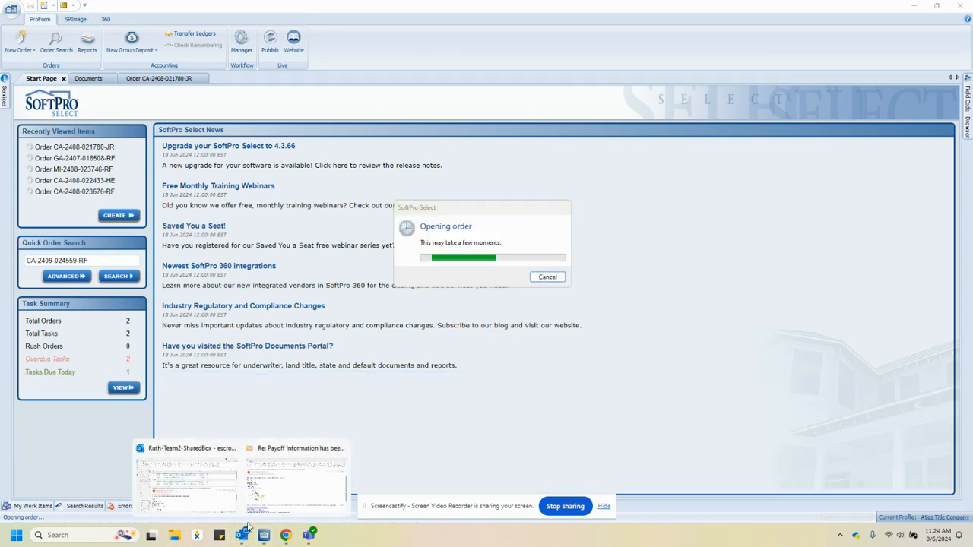
# Step: Show the opened order's attachments and open the Payoff Mortgage-1-v1 PDF from the main attachments folder
pyautogui.click(304, 414)
pyautogui.click(465, 111)
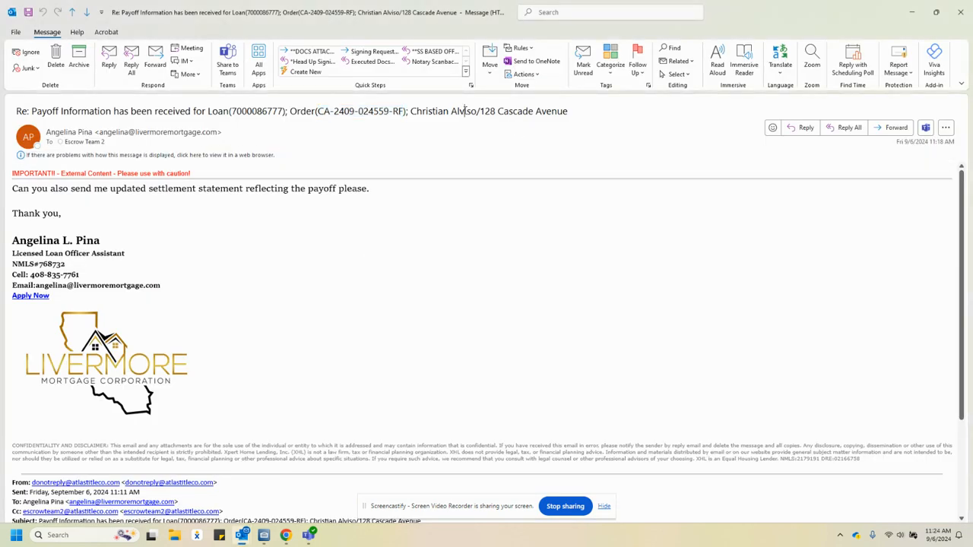
pyautogui.click(266, 535)
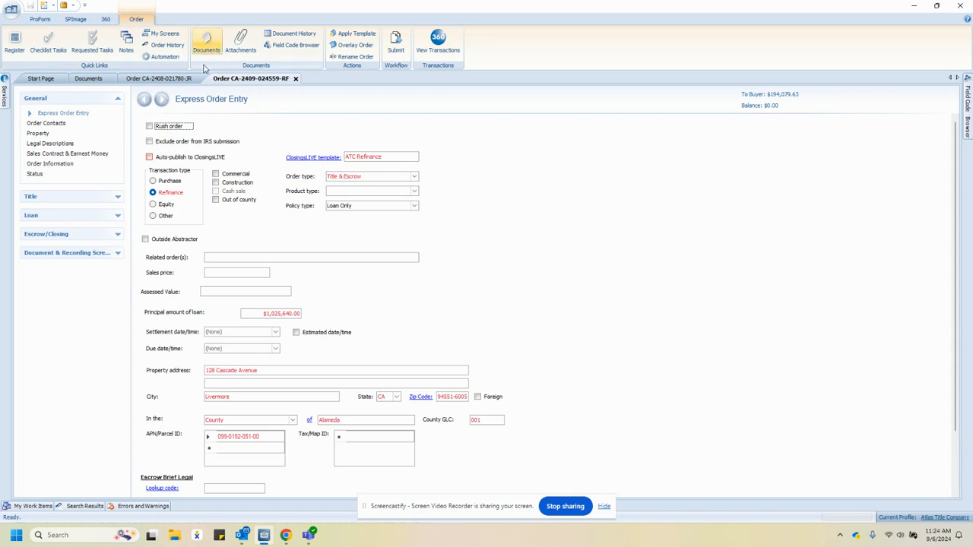
pyautogui.click(241, 42)
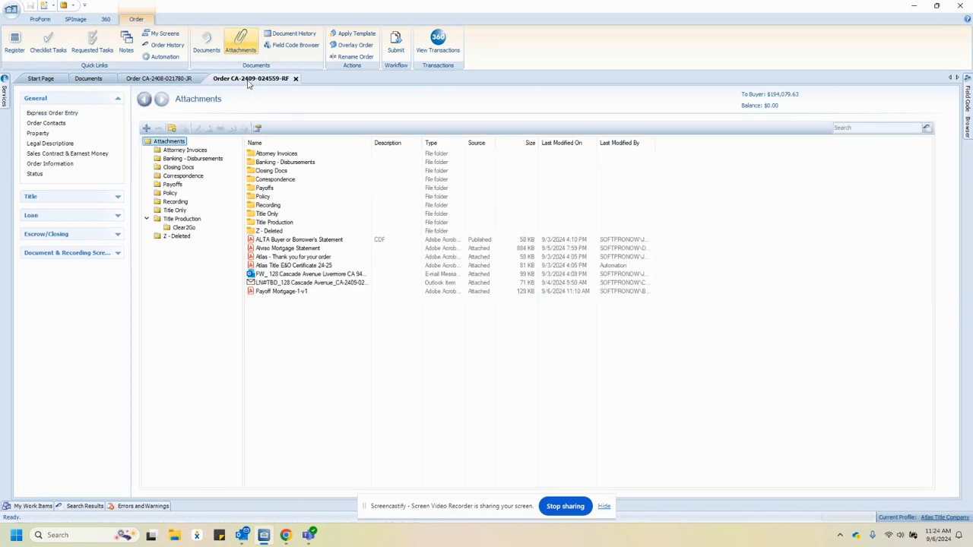
pyautogui.click(282, 292)
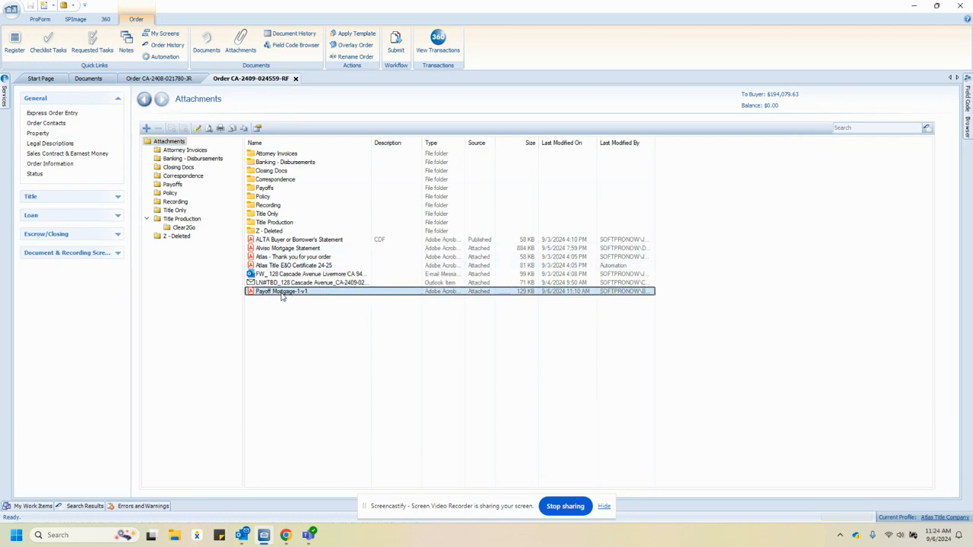
pyautogui.click(183, 159)
pyautogui.click(169, 142)
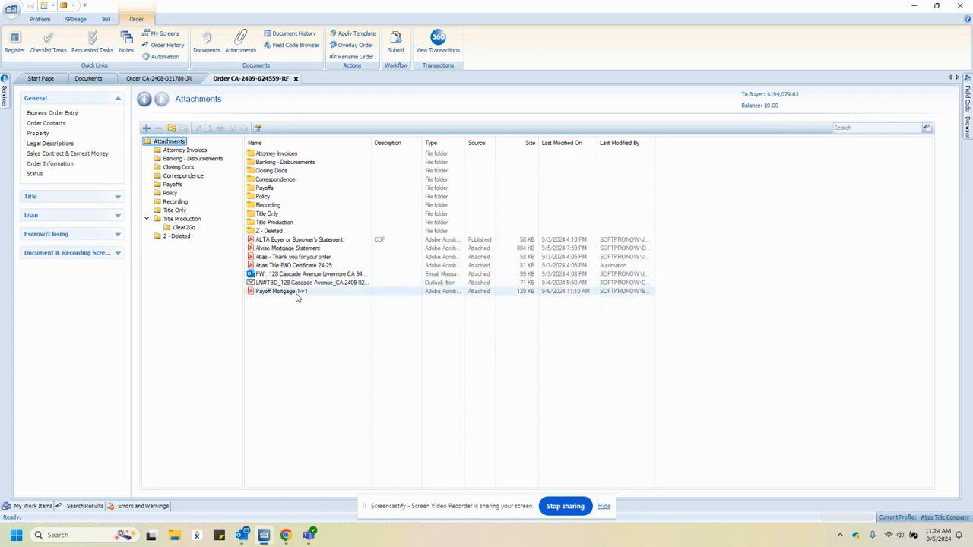
pyautogui.doubleClick(297, 294)
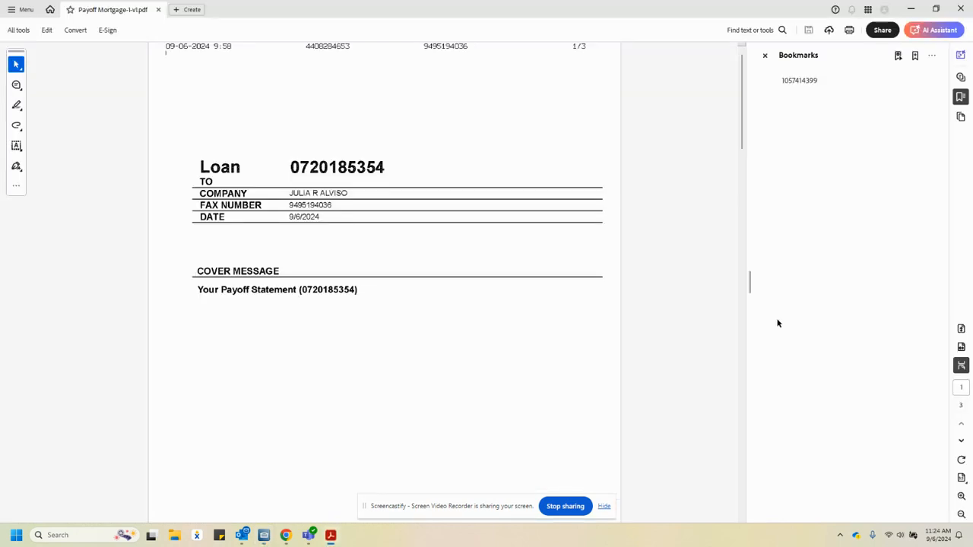
# Step: Examine the payoff breakdown on page 2 of the payoff statement at full-page size and try to select its text
pyautogui.click(961, 329)
pyautogui.scroll(-2, 653, 307)
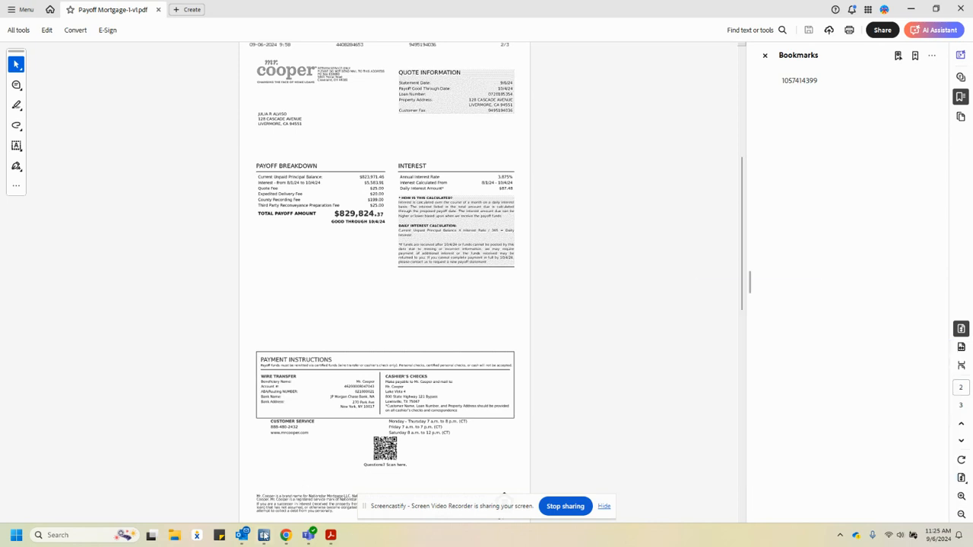
pyautogui.moveTo(266, 537)
pyautogui.click(333, 146)
pyautogui.click(213, 160)
pyautogui.click(324, 148)
pyautogui.click(294, 162)
pyautogui.click(327, 159)
pyautogui.click(375, 184)
pyautogui.click(373, 183)
pyautogui.click(368, 181)
pyautogui.click(370, 183)
pyautogui.click(367, 193)
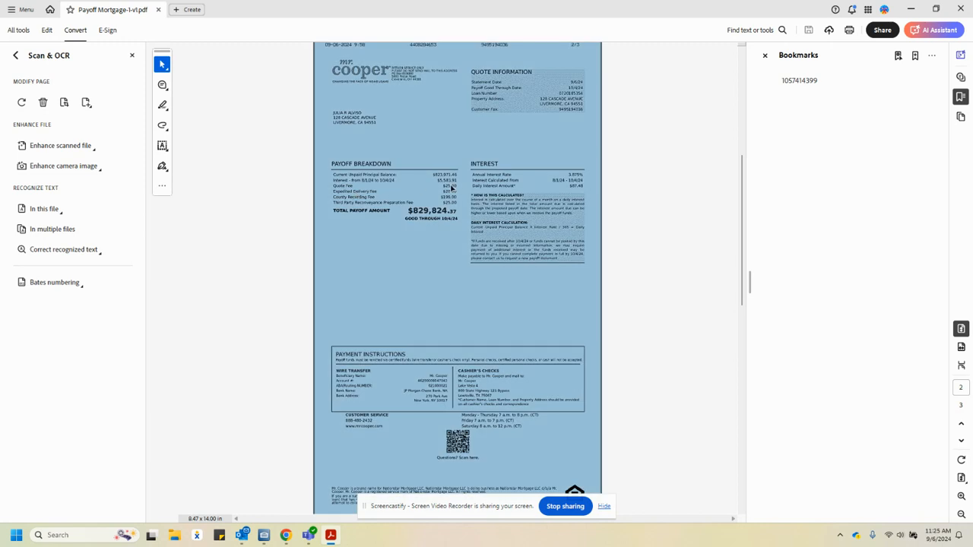
pyautogui.click(261, 180)
# Step: Search the tools for "ocr" and open the Recognize Text options for this file
pyautogui.click(750, 30)
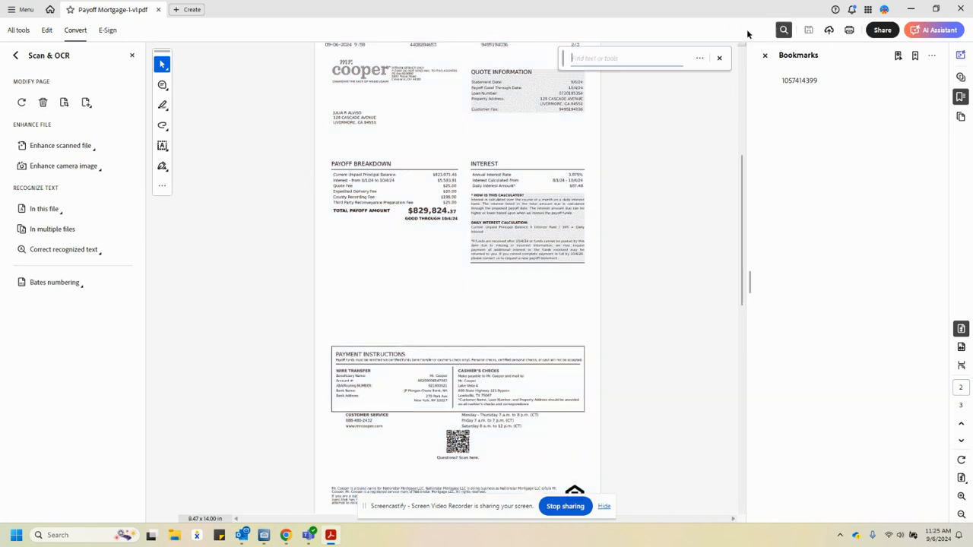
pyautogui.click(783, 32)
pyautogui.write('ocr')
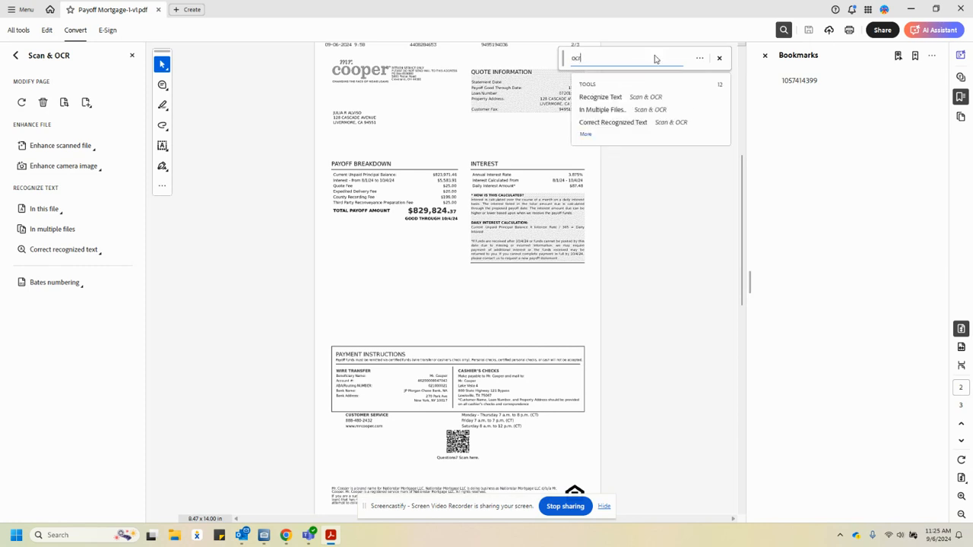
pyautogui.click(600, 98)
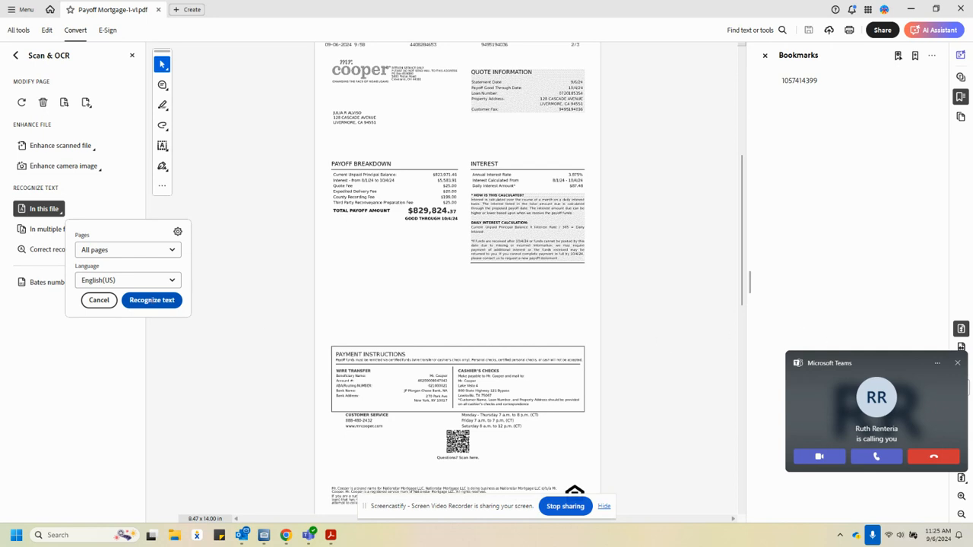
# Step: Dismiss the incoming Microsoft Teams call and check the caller's chat before returning to the payoff PDF
pyautogui.click(958, 364)
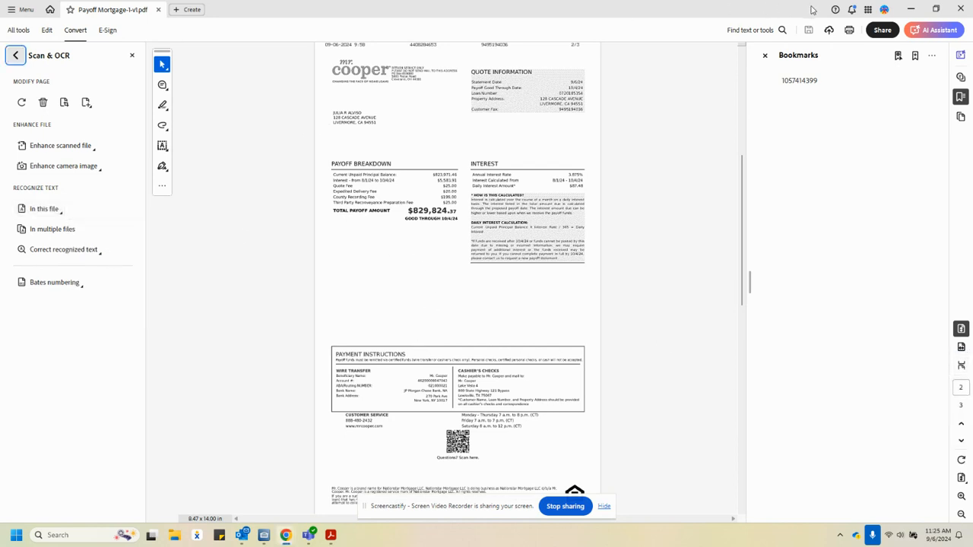
pyautogui.click(309, 534)
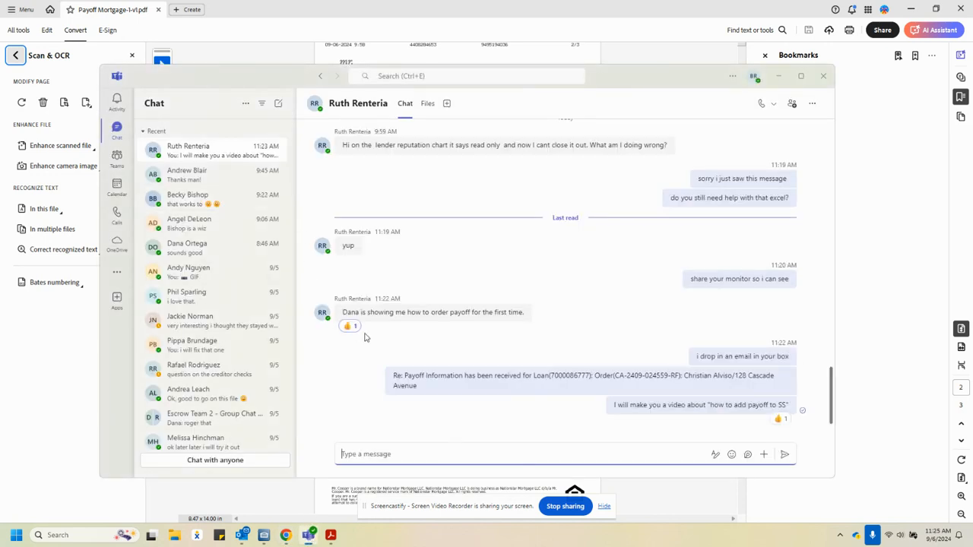
pyautogui.click(283, 491)
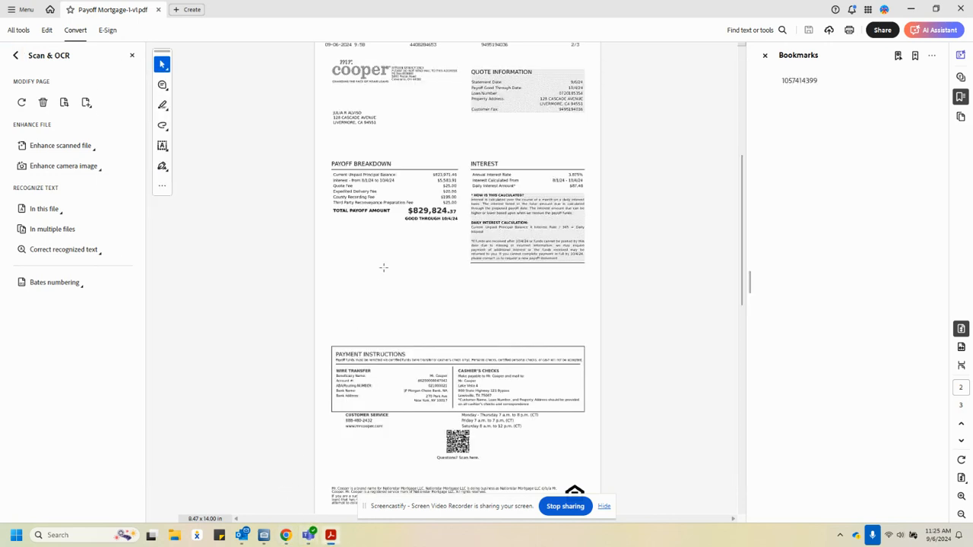
# Step: Enhance the scanned payoff PDF on all pages with Recognize text enabled
pyautogui.click(88, 146)
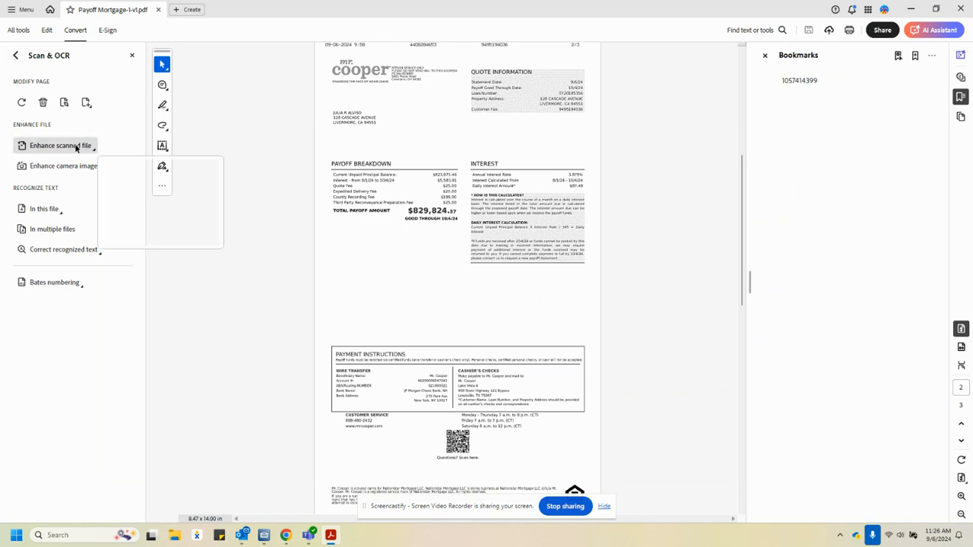
pyautogui.click(87, 145)
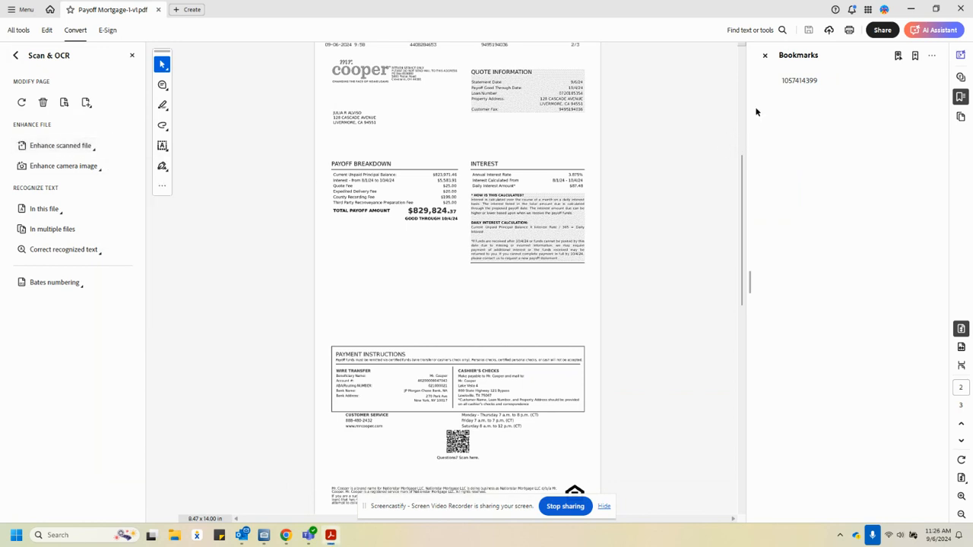
pyautogui.click(44, 148)
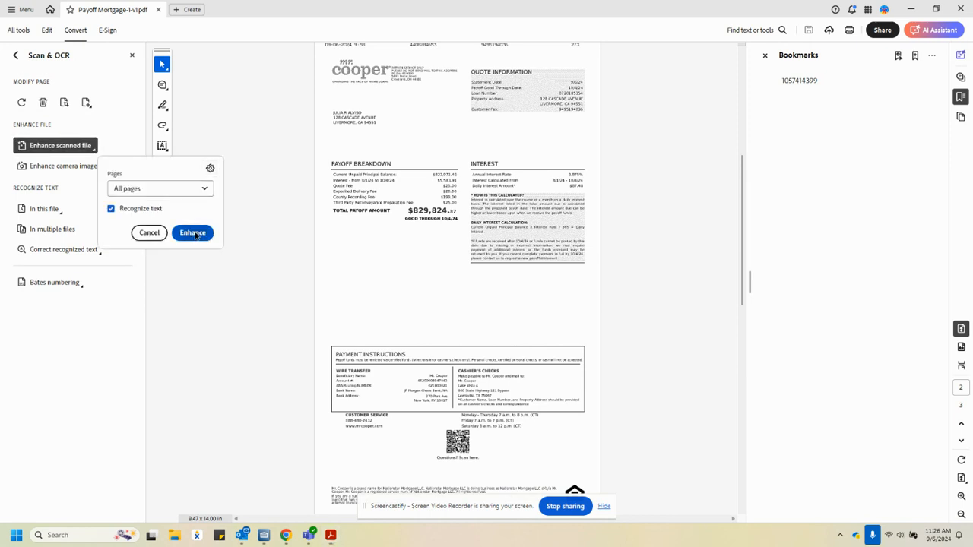
pyautogui.click(195, 234)
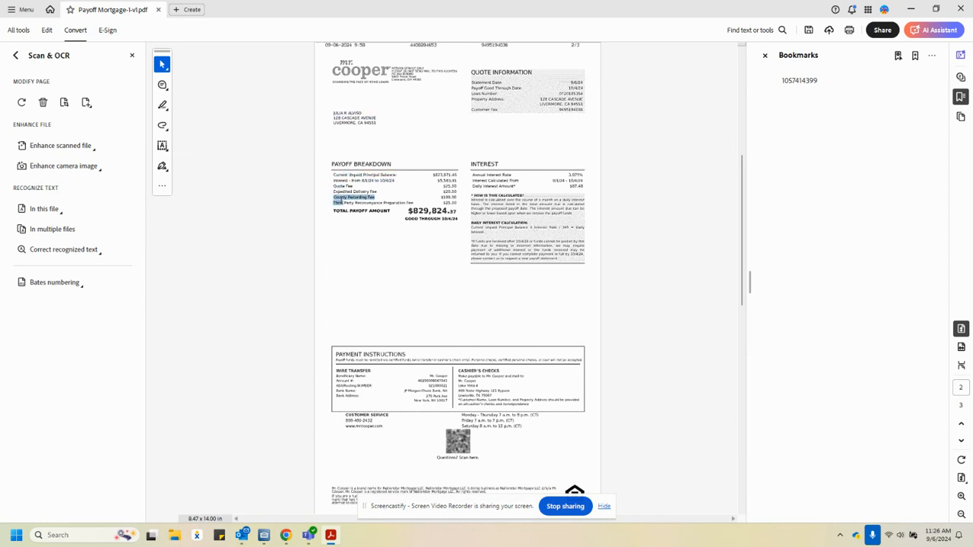
# Step: Switch to SoftPro Select and open the Payoff Lender entry from the order's contacts
pyautogui.click(264, 535)
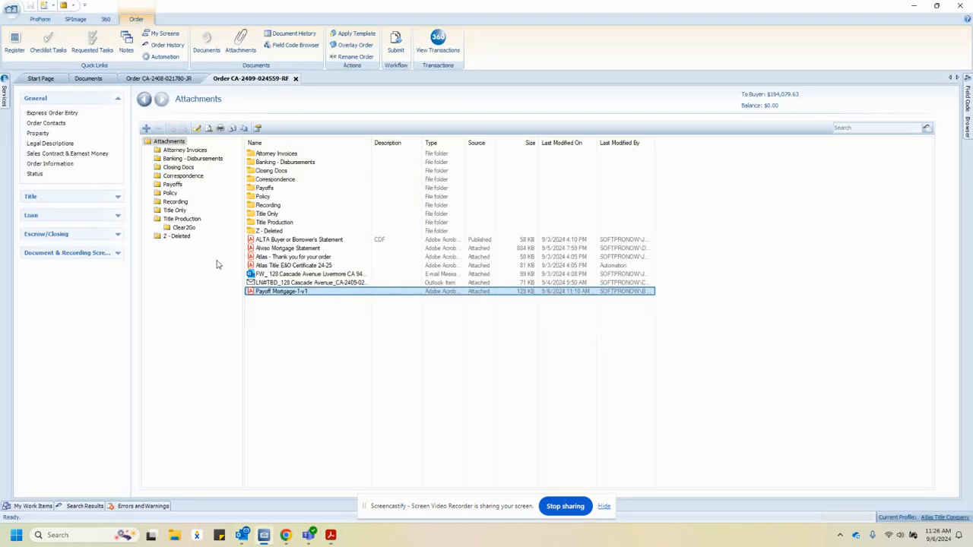
pyautogui.click(47, 123)
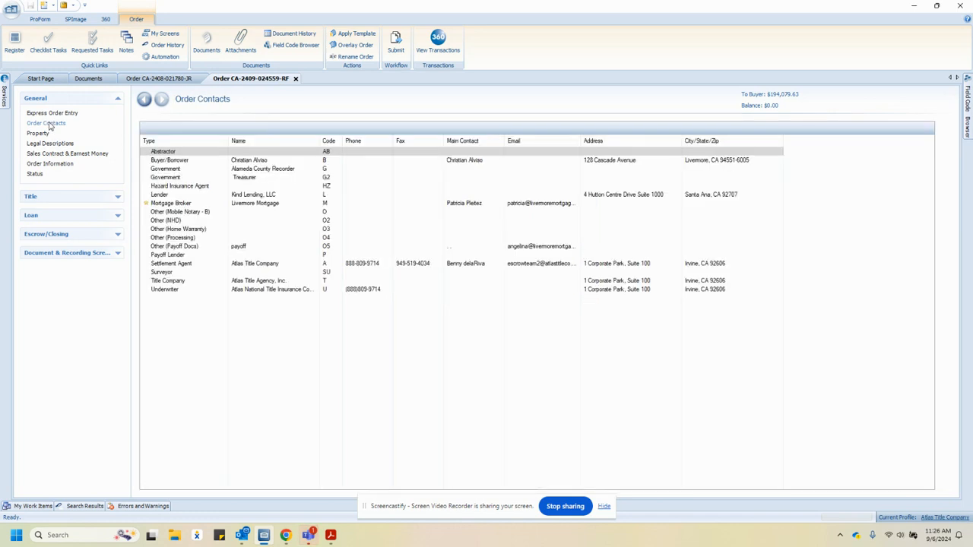
pyautogui.doubleClick(185, 256)
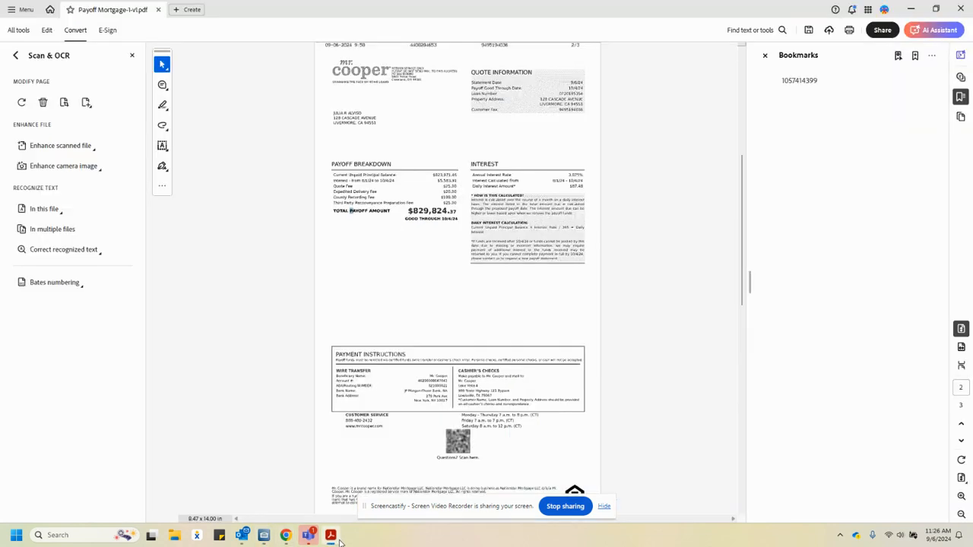
# Step: Check the lender on the payoff statement, search the payoff lender lookup table for "cooper", and retrieve the Cooper Chase entry
pyautogui.click(331, 535)
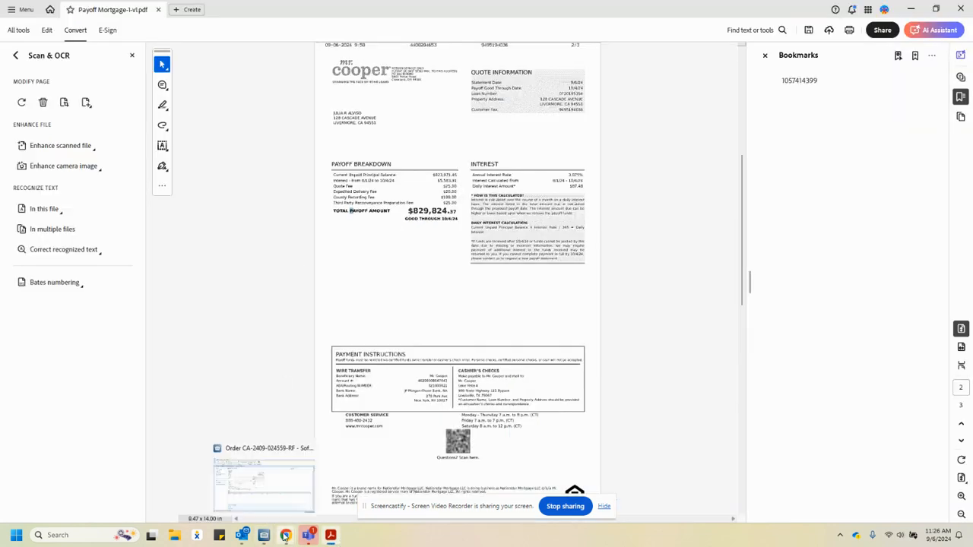
pyautogui.click(308, 535)
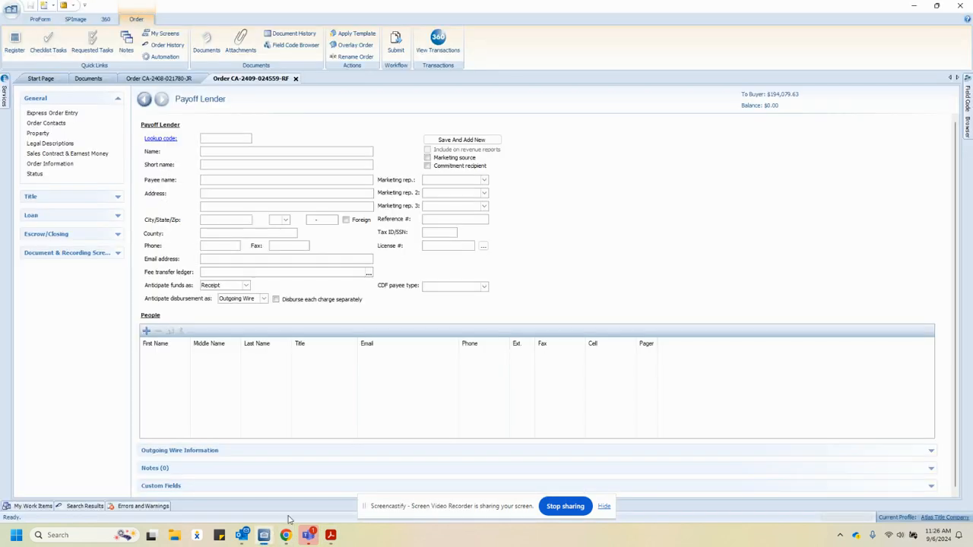
pyautogui.click(331, 535)
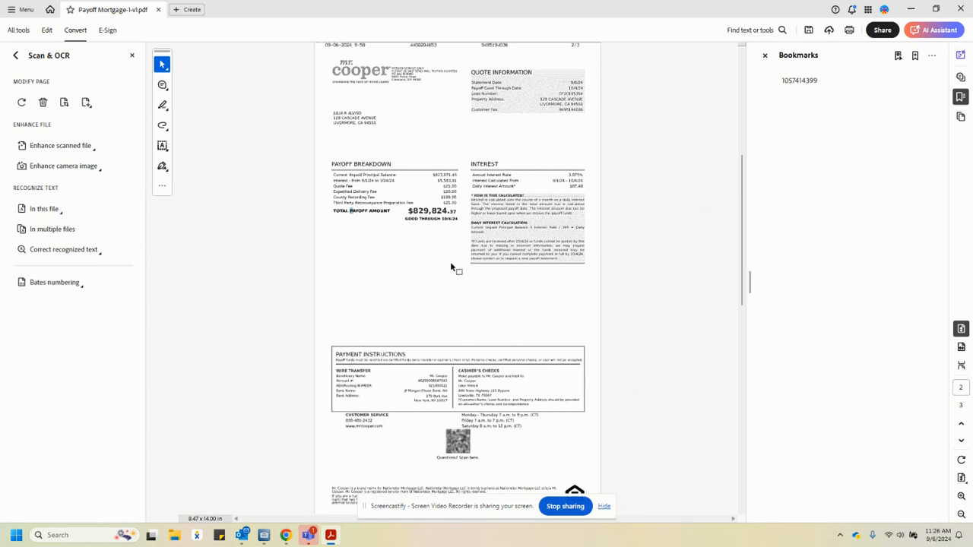
pyautogui.click(266, 535)
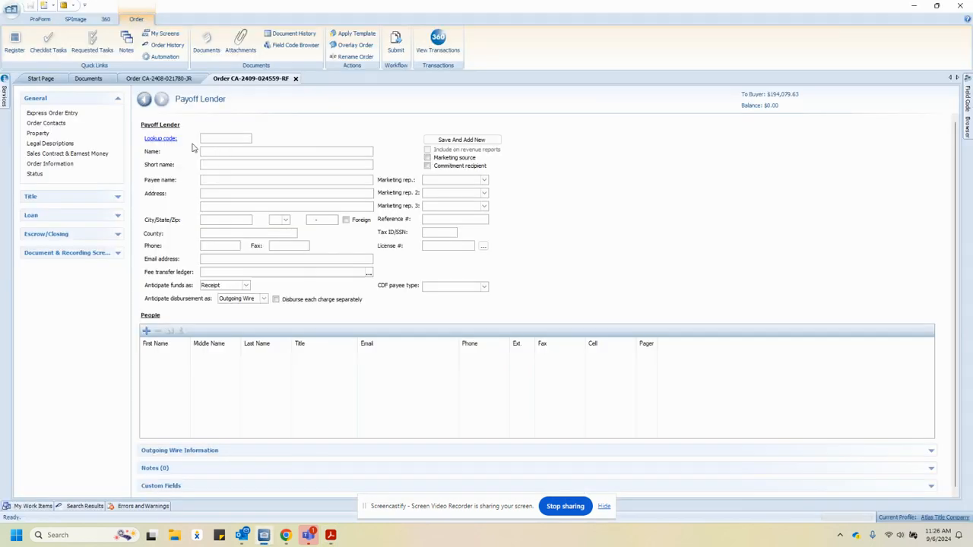
pyautogui.click(161, 140)
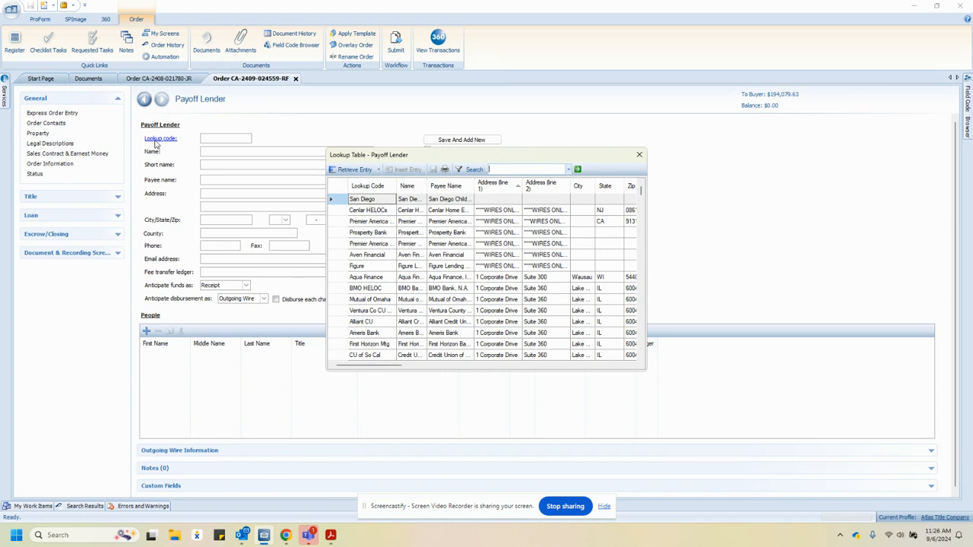
pyautogui.write('cooper')
pyautogui.press('Return')
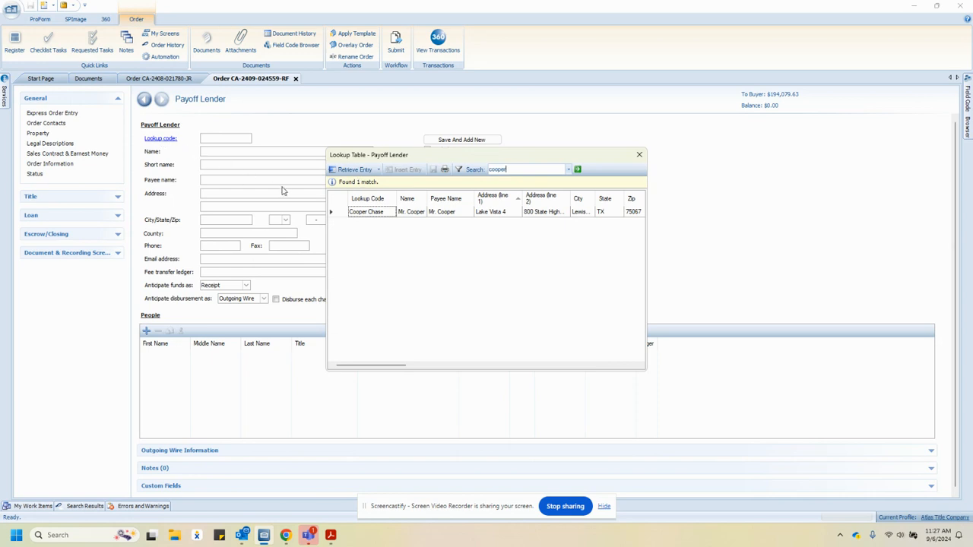
pyautogui.doubleClick(360, 216)
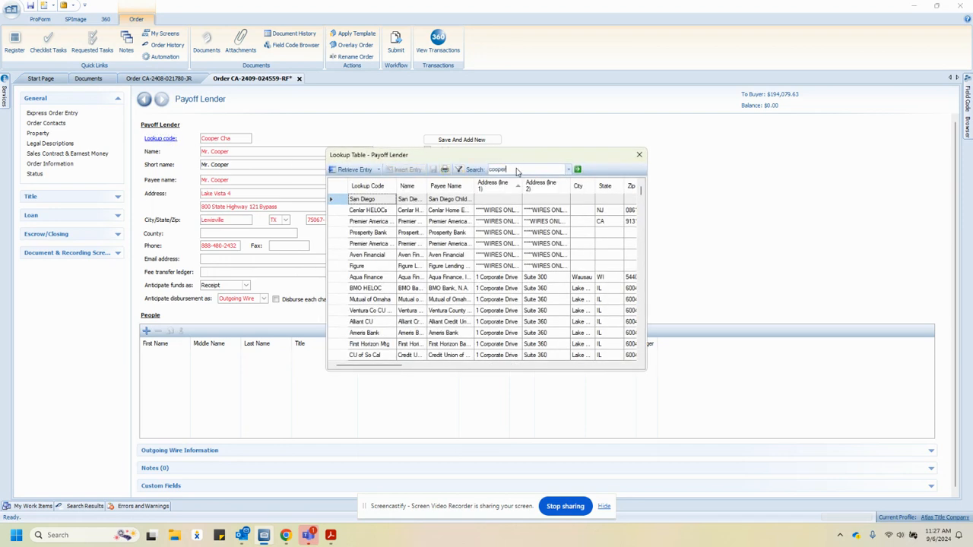
# Step: Filter the payoff lender lookup table again for "cooper" and retrieve the Cooper Chase entry into the order
pyautogui.click(569, 169)
pyautogui.moveTo(521, 171); pyautogui.dragTo(457, 169)
pyautogui.write('mr')
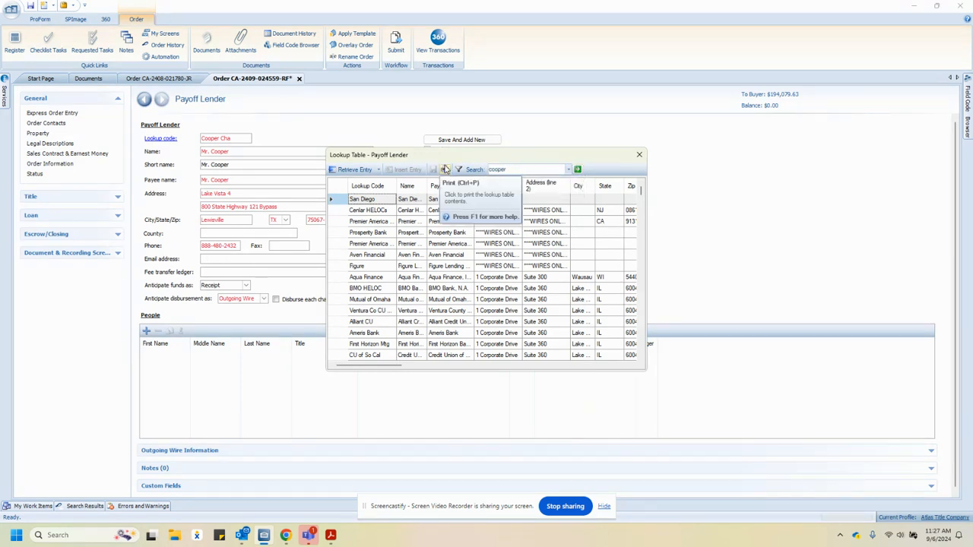
pyautogui.press('Return')
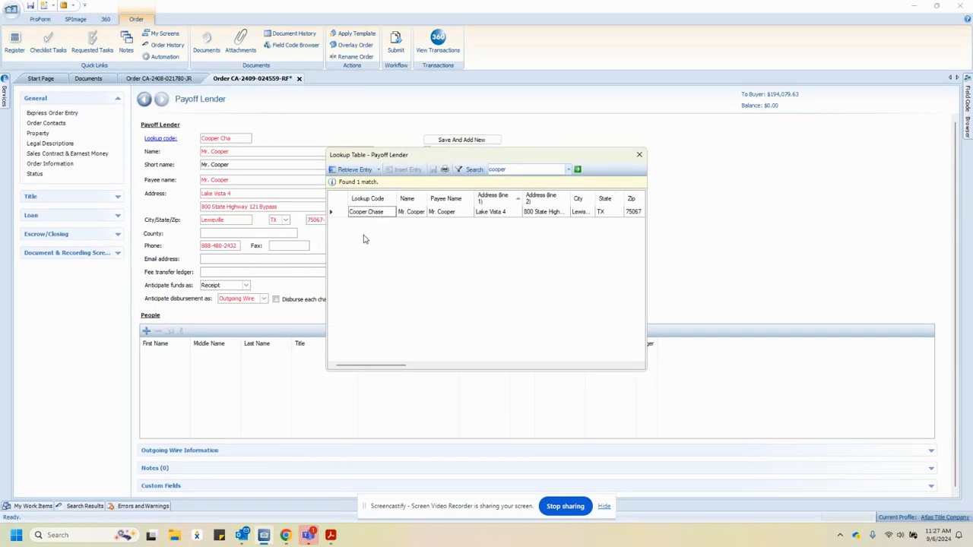
pyautogui.doubleClick(371, 212)
# Step: Switch to the payoff PDF and compare its cashier's check mailing address with the address on the Payoff Lender entry in SoftPro Select
pyautogui.click(335, 539)
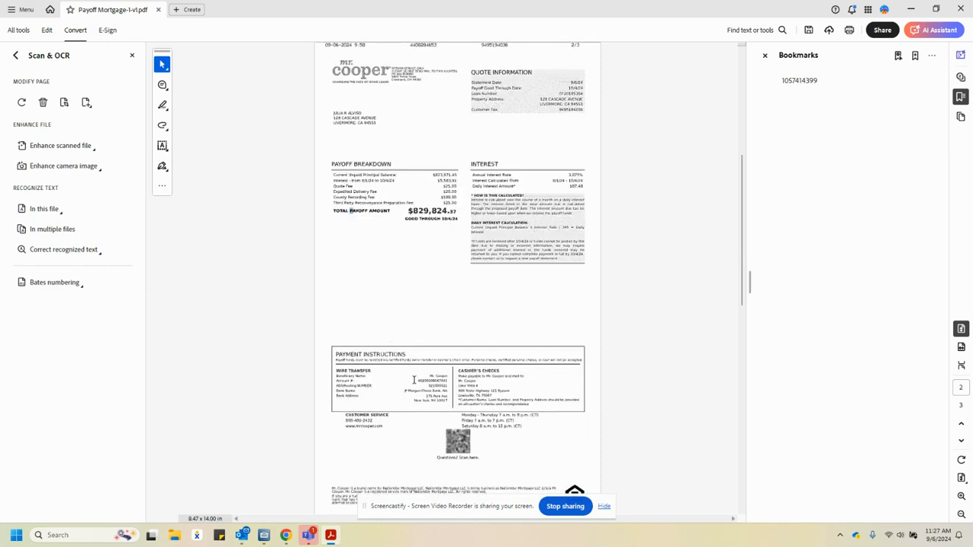
pyautogui.click(961, 348)
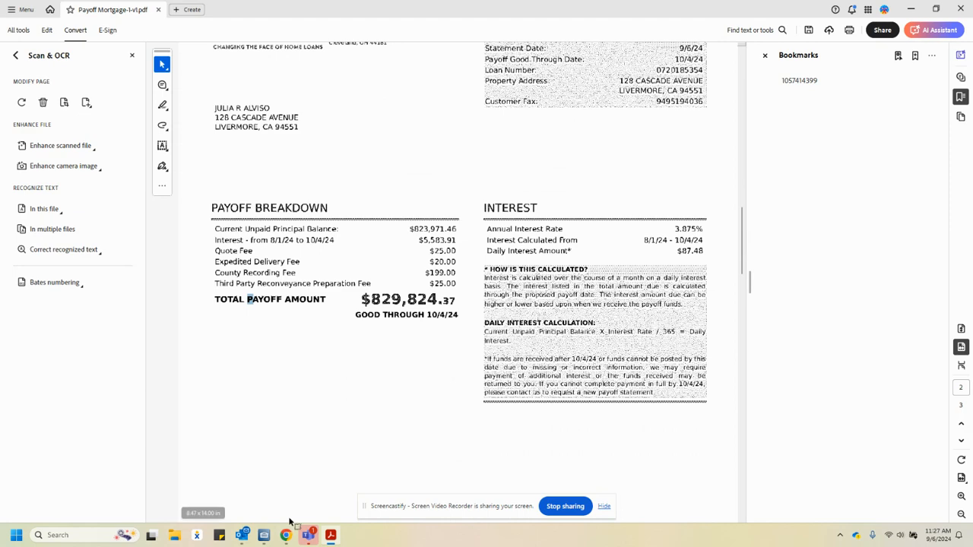
pyautogui.scroll(-5, 480, 383)
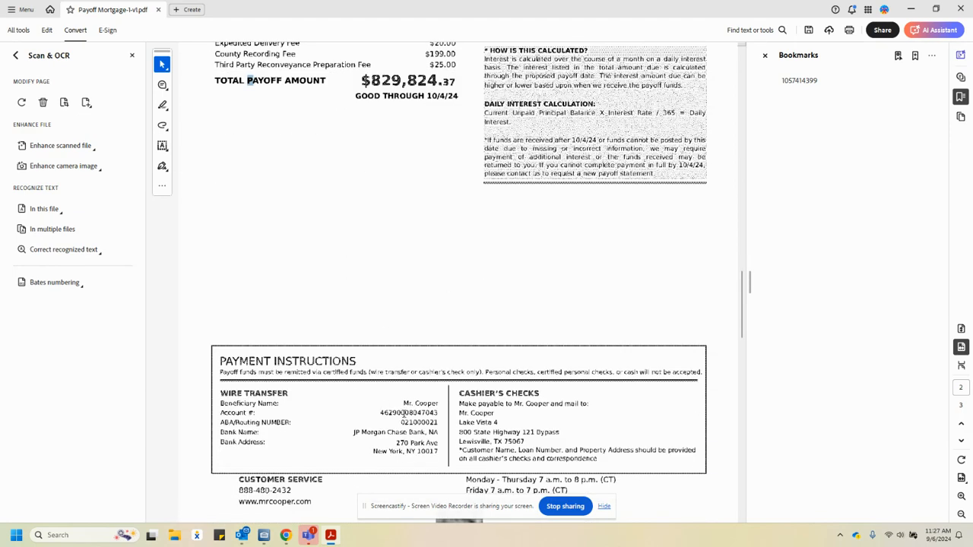
pyautogui.moveTo(460, 424); pyautogui.dragTo(488, 430)
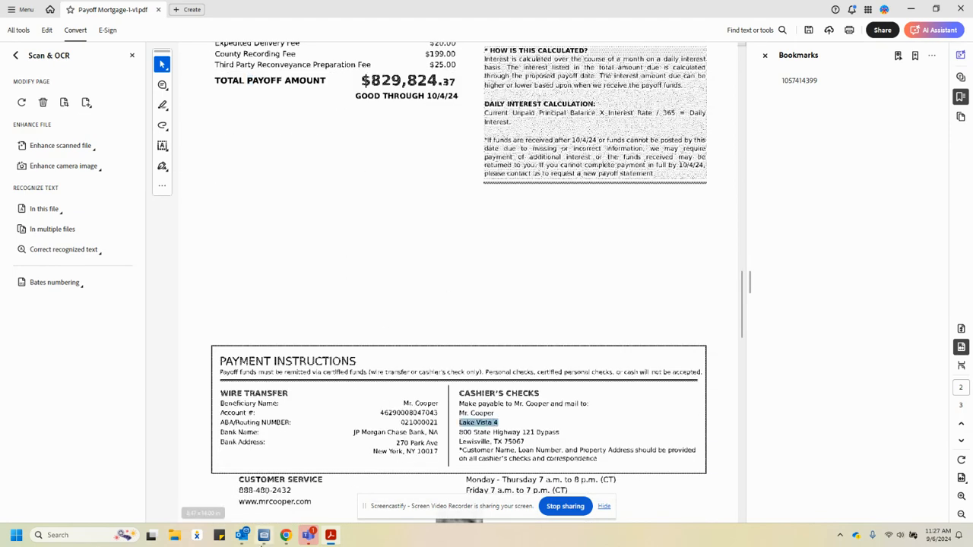
pyautogui.click(264, 535)
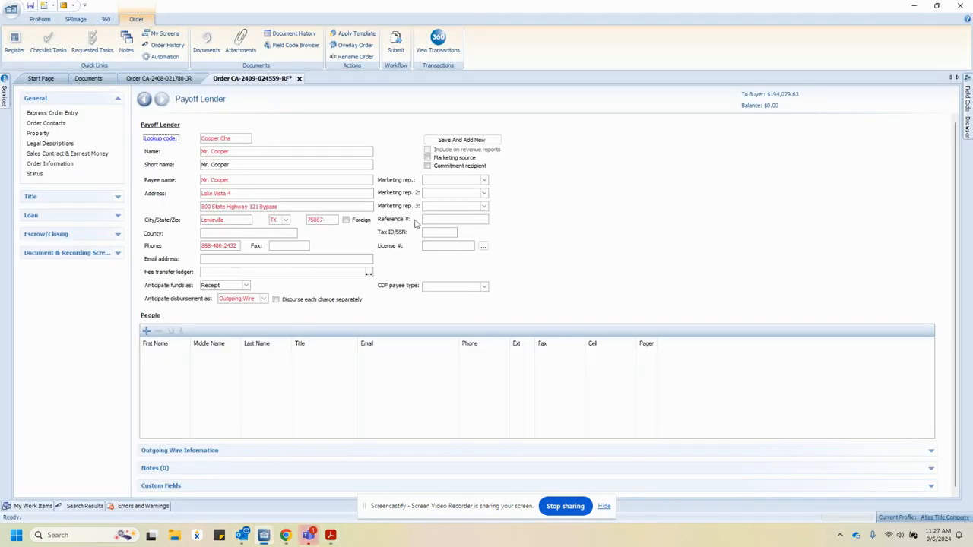
# Step: Expand the Outgoing Wire Information and fill in the credit account number copied from the payoff PDF's wire transfer instructions
pyautogui.click(211, 451)
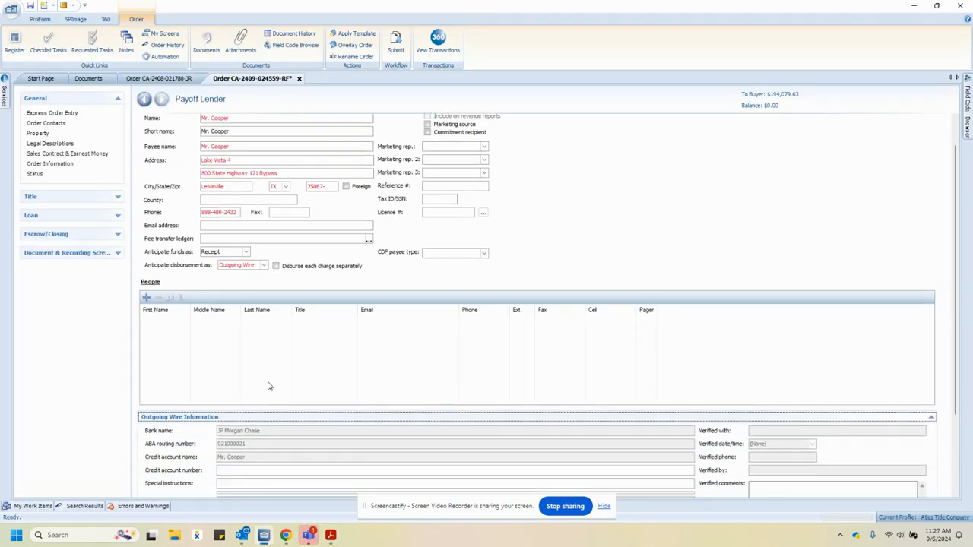
pyautogui.click(211, 355)
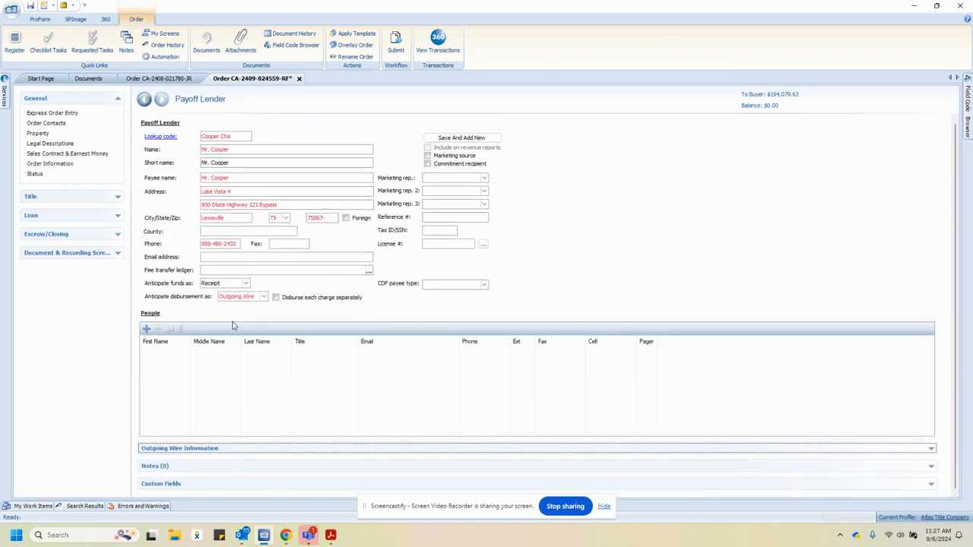
pyautogui.click(207, 450)
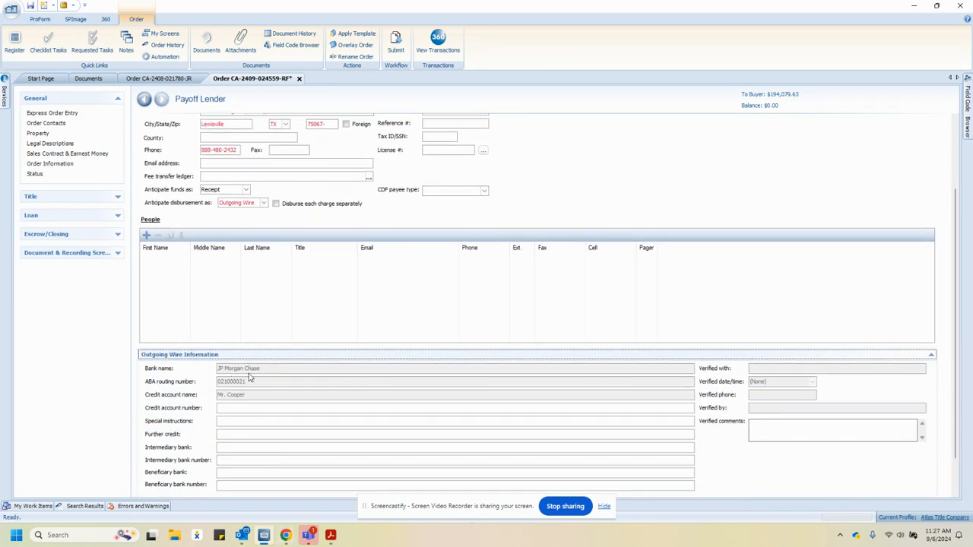
pyautogui.click(264, 535)
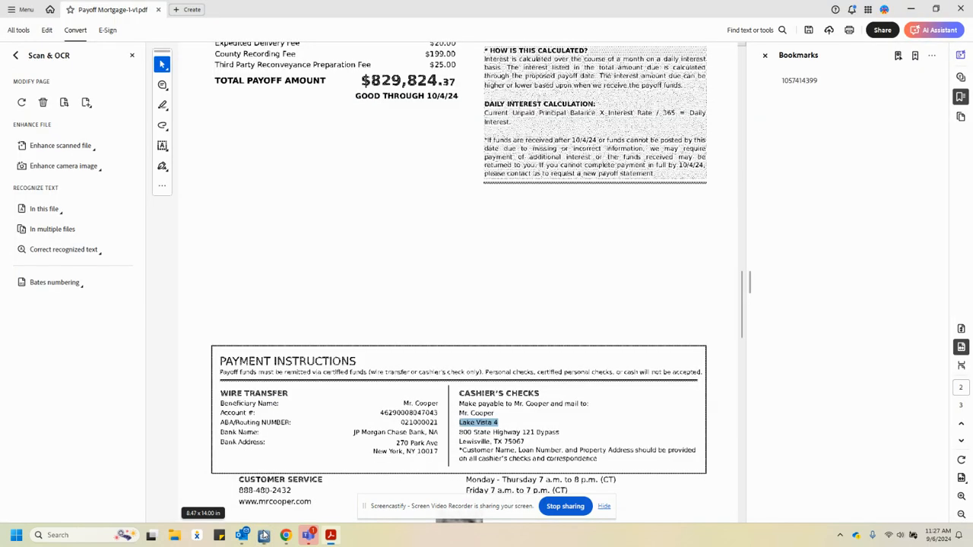
pyautogui.click(415, 422)
pyautogui.doubleClick(426, 413)
pyautogui.hotkey('ctrl', 'c')
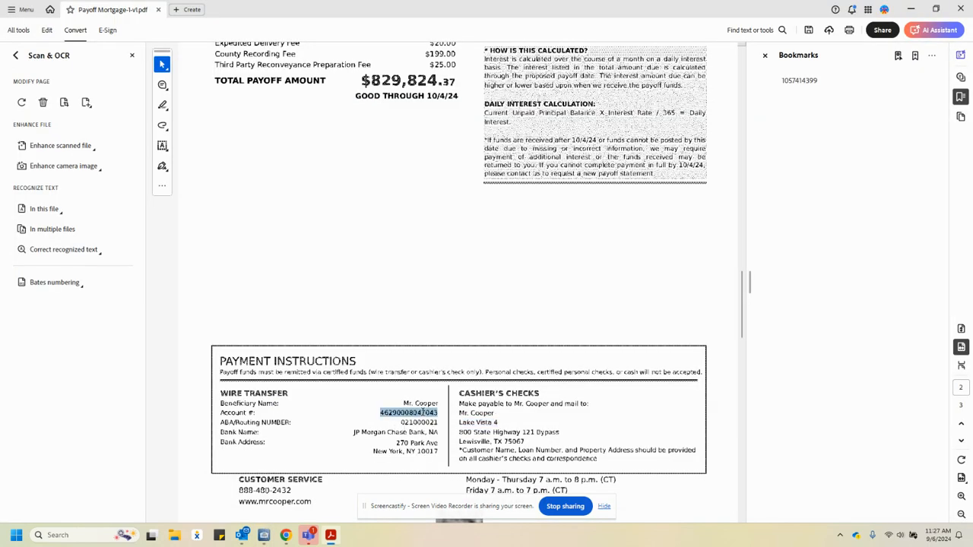
pyautogui.click(911, 9)
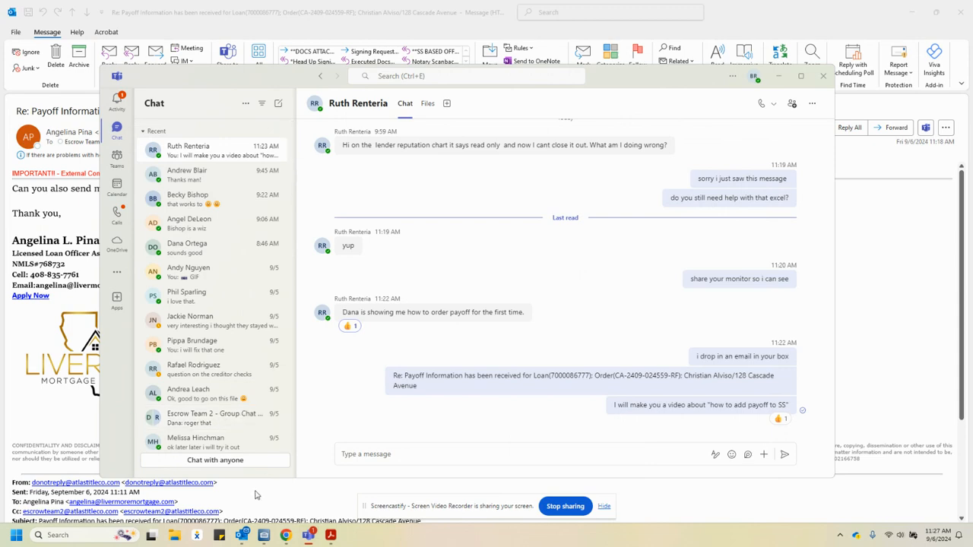
pyautogui.click(264, 536)
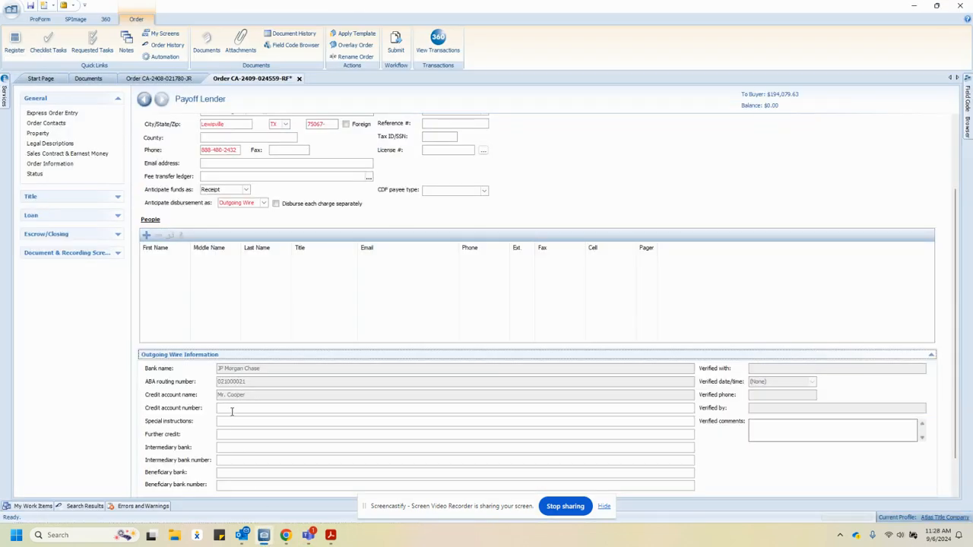
pyautogui.click(233, 410)
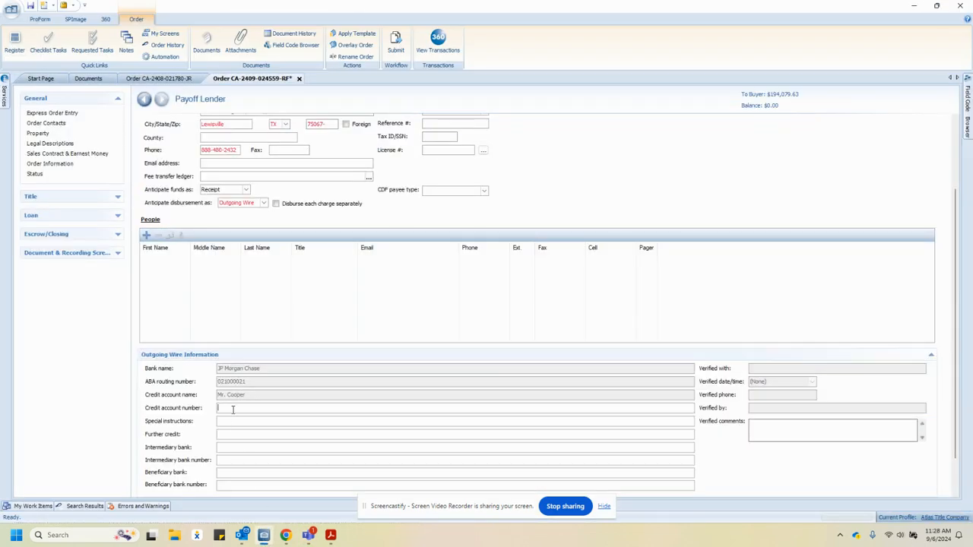
pyautogui.hotkey('ctrl', 'v')
# Step: Copy the loan number from the payoff PDF's quote information into the payoff lender's Reference # field
pyautogui.scroll(1, 428, 304)
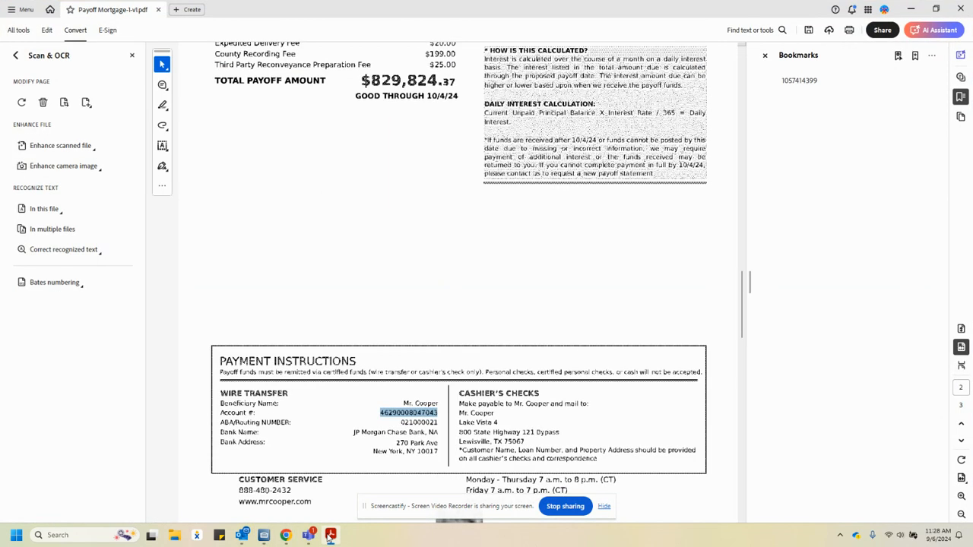
pyautogui.click(331, 535)
pyautogui.scroll(5, 461, 369)
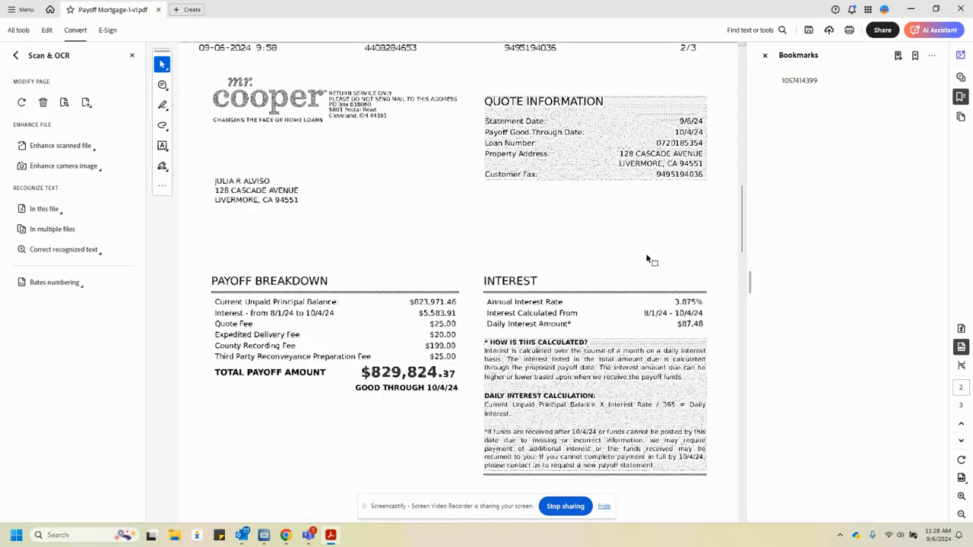
pyautogui.doubleClick(686, 142)
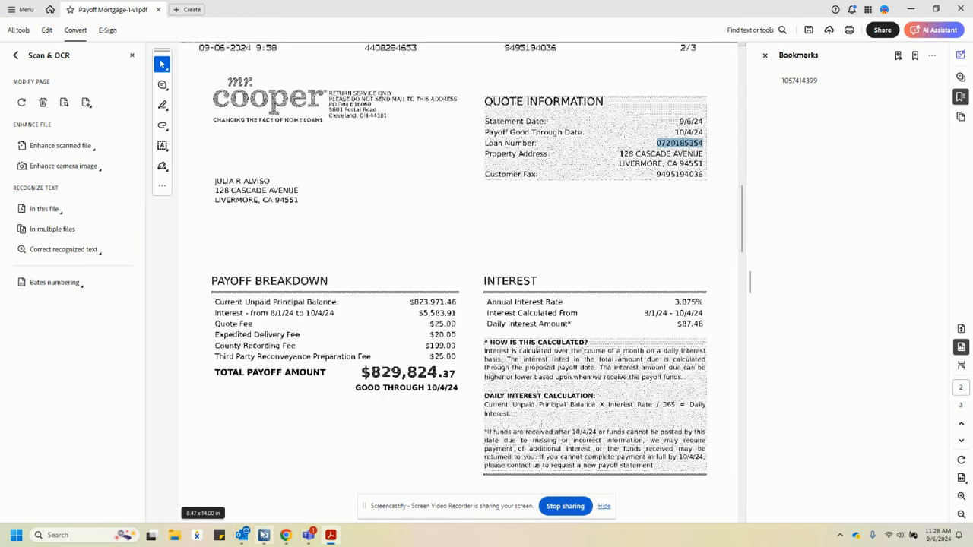
pyautogui.click(263, 536)
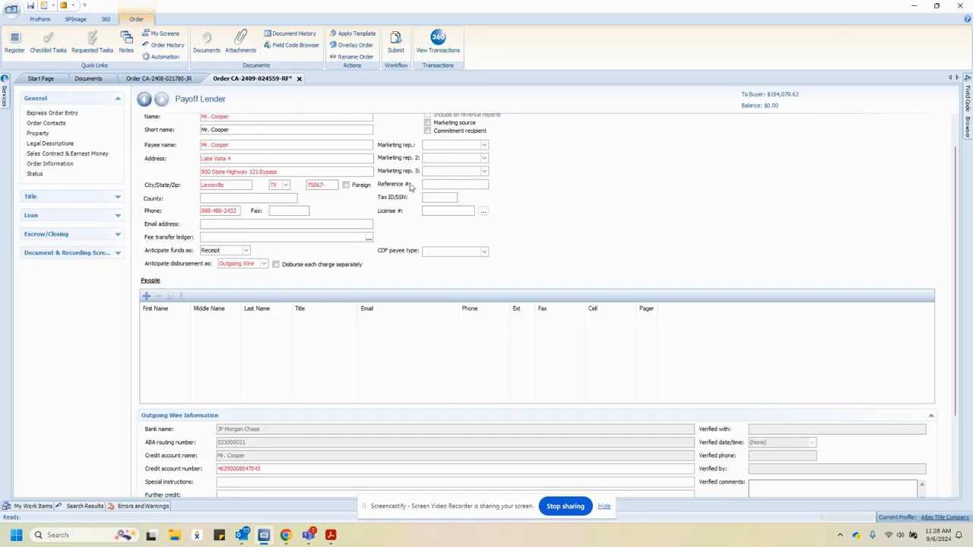
pyautogui.scroll(1, 410, 186)
pyautogui.click(433, 219)
pyautogui.hotkey('ctrl', 'v')
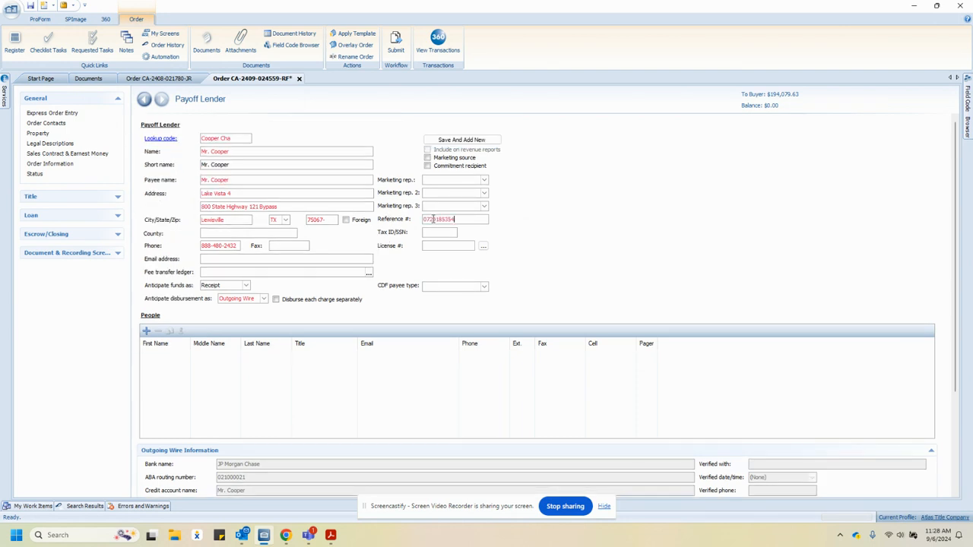
# Step: Append the borrower's last name and property street address from the payoff PDF to the reference number, separated by slashes
pyautogui.click(331, 535)
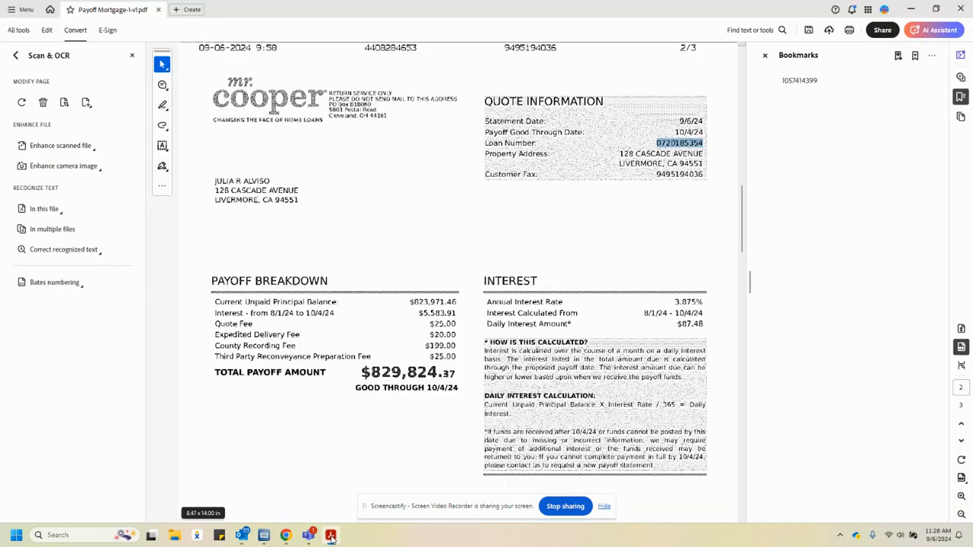
pyautogui.click(256, 180)
pyautogui.doubleClick(256, 180)
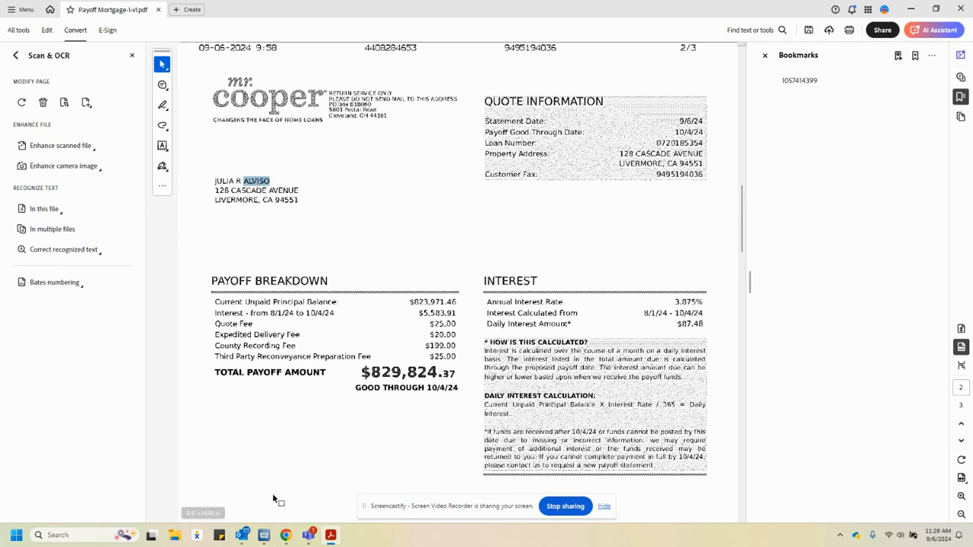
pyautogui.click(264, 536)
pyautogui.click(468, 220)
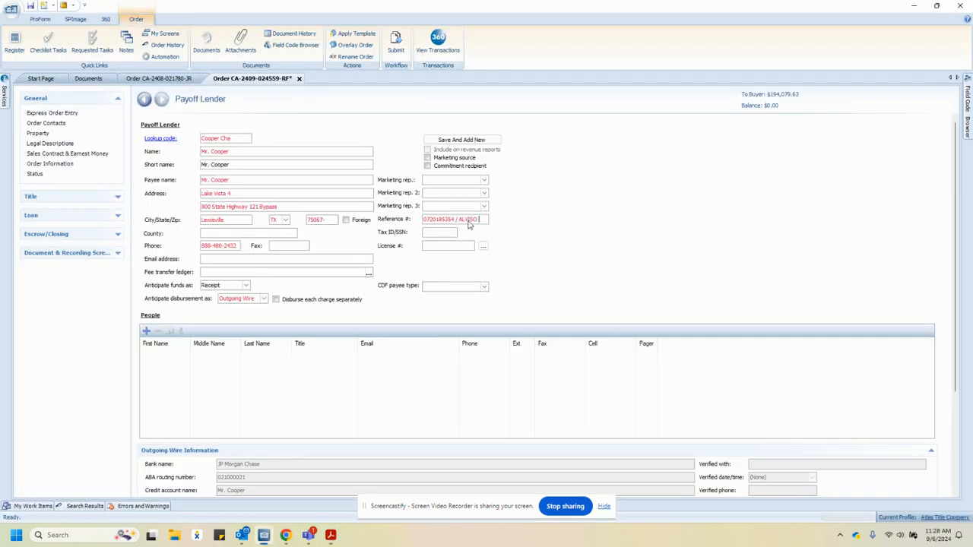
pyautogui.click(331, 535)
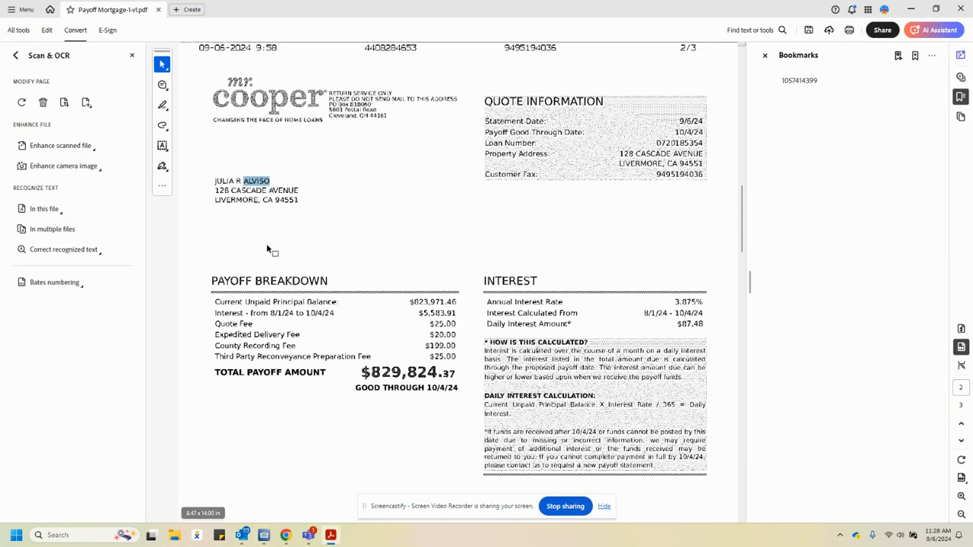
pyautogui.moveTo(216, 190); pyautogui.dragTo(293, 191)
pyautogui.hotkey('ctrl', 'c')
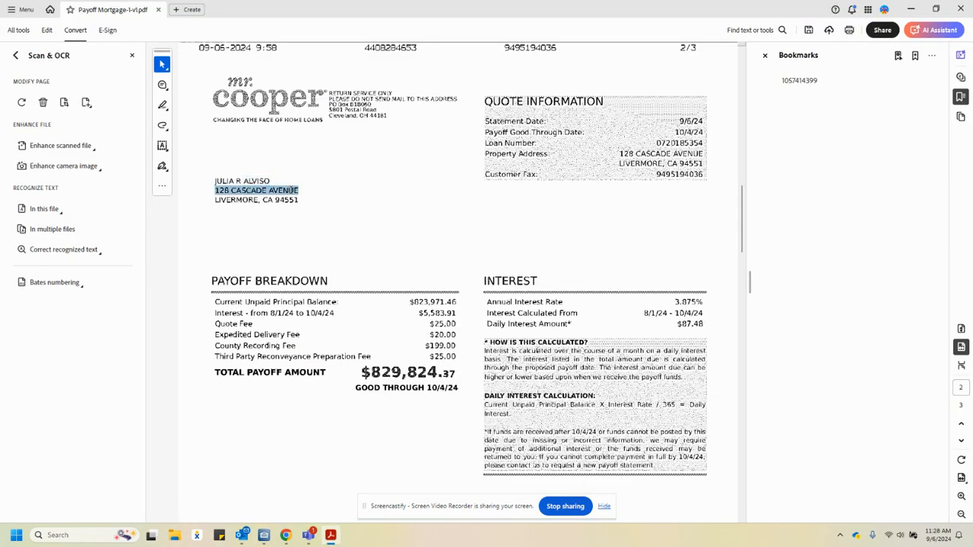
pyautogui.click(264, 535)
pyautogui.click(483, 219)
pyautogui.hotkey('ctrl', 'v')
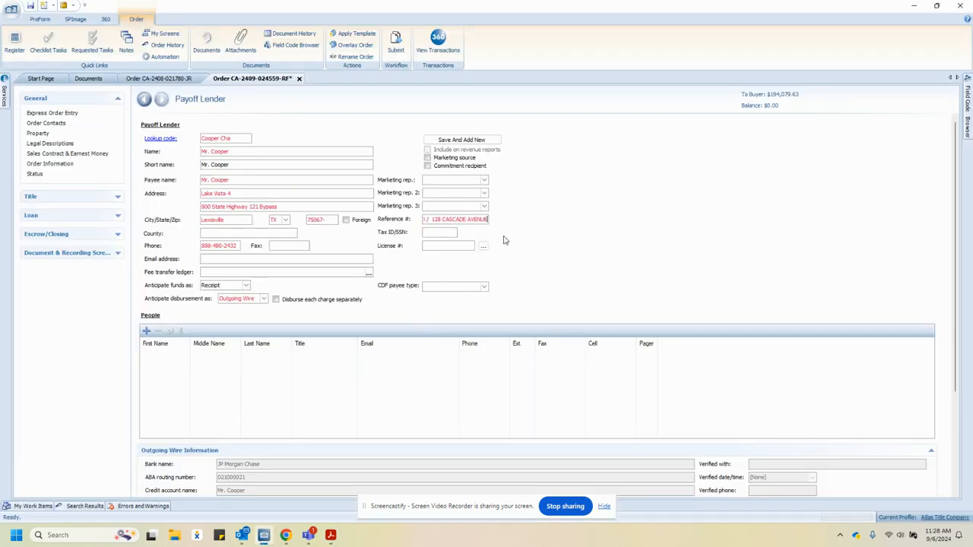
# Step: Copy the complete reference entry into the Special instructions of the payoff lender's outgoing wire information
pyautogui.moveTo(466, 218); pyautogui.dragTo(372, 219)
pyautogui.click(460, 219)
pyautogui.doubleClick(459, 220)
pyautogui.click(450, 220)
pyautogui.tripleClick(436, 221)
pyautogui.scroll(-2, 538, 235)
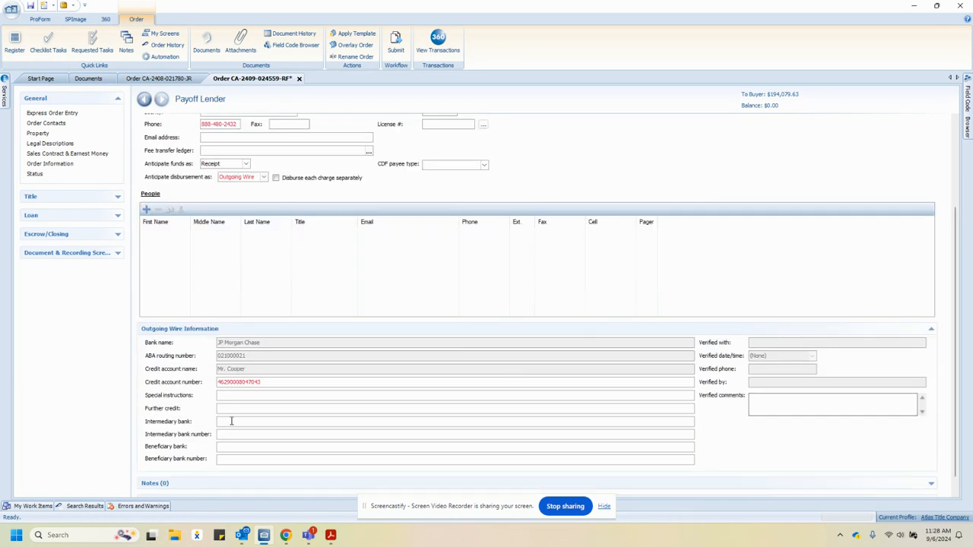
pyautogui.hotkey('ctrl', 'v')
# Step: Open the Order Information page and copy the order number from the email subject line
pyautogui.click(232, 409)
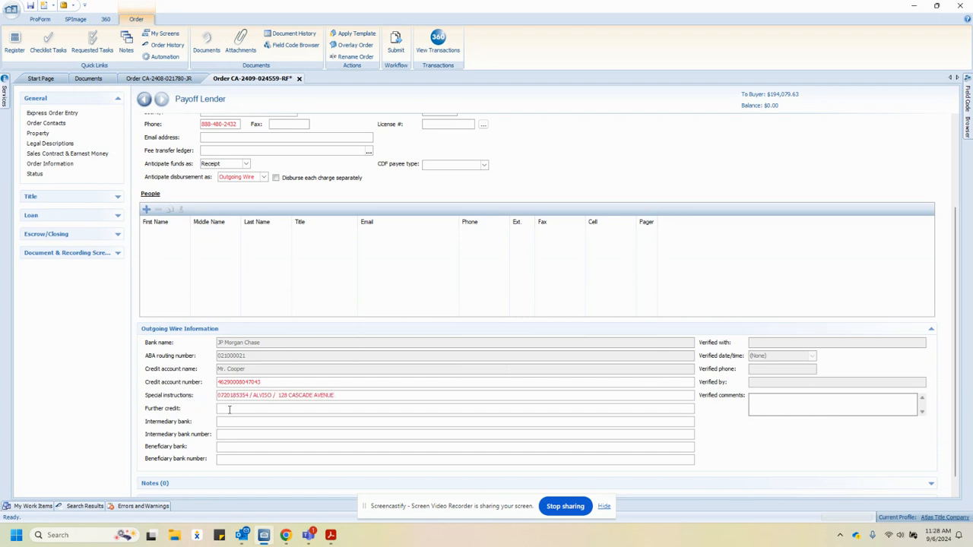
pyautogui.click(57, 123)
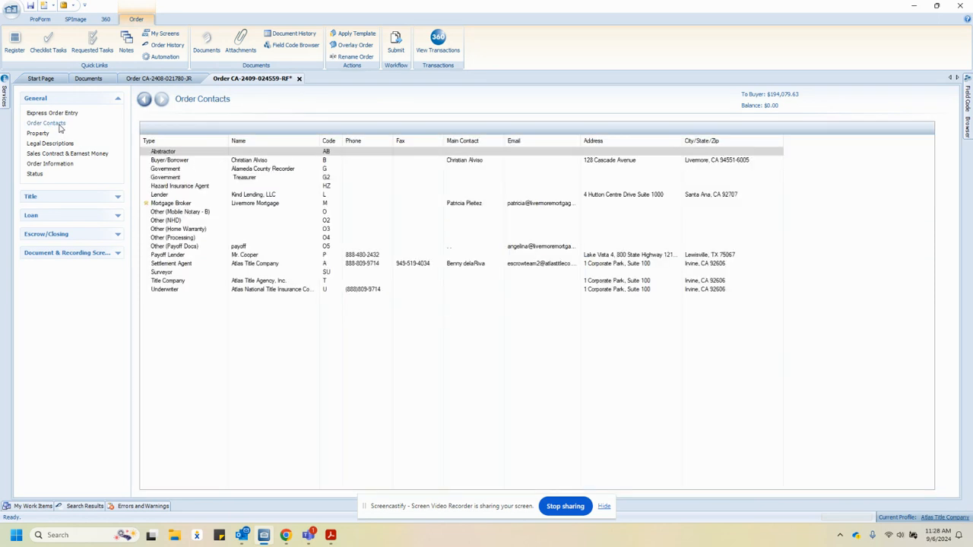
pyautogui.click(50, 164)
pyautogui.click(237, 195)
pyautogui.moveTo(256, 194); pyautogui.dragTo(199, 196)
pyautogui.hotkey('ctrl', 'c')
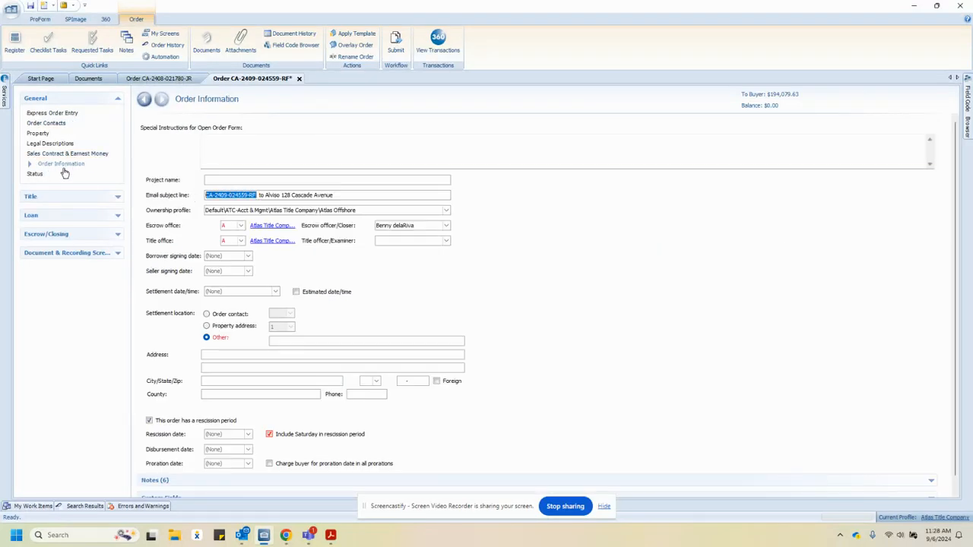
# Step: Reopen the Payoff Lender from the order contacts and paste the order number as Further credit in the outgoing wire information
pyautogui.click(46, 123)
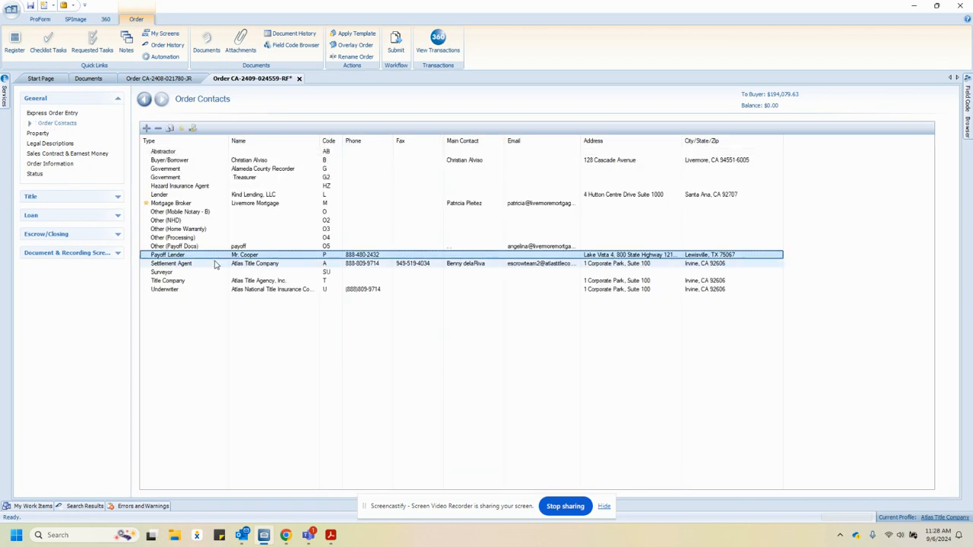
pyautogui.doubleClick(175, 253)
pyautogui.click(194, 447)
pyautogui.scroll(-3, 236, 460)
pyautogui.click(238, 431)
pyautogui.hotkey('ctrl', 'v')
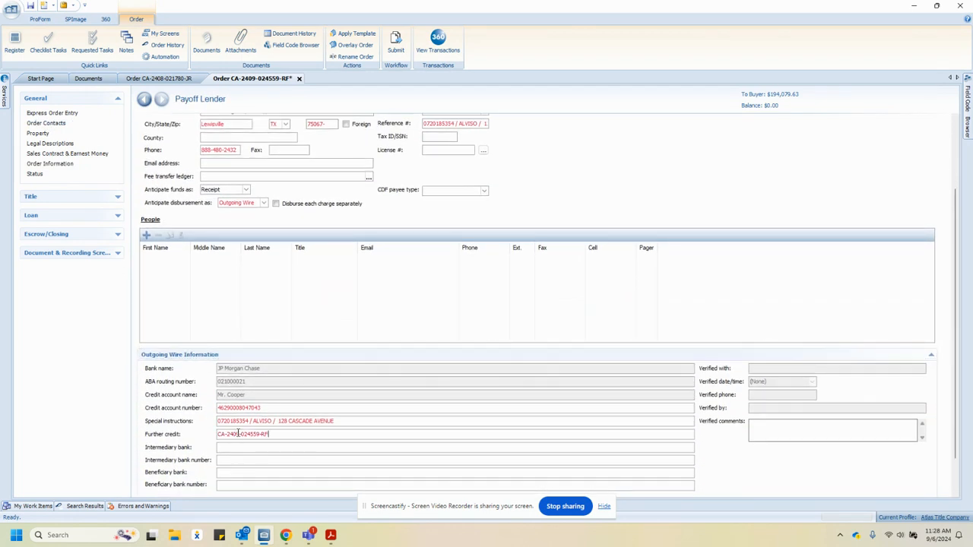
# Step: Review the payoff lender's reference number and the wire's credit account number, special instructions and further credit entries
pyautogui.scroll(2, 173, 400)
pyautogui.scroll(1, 190, 327)
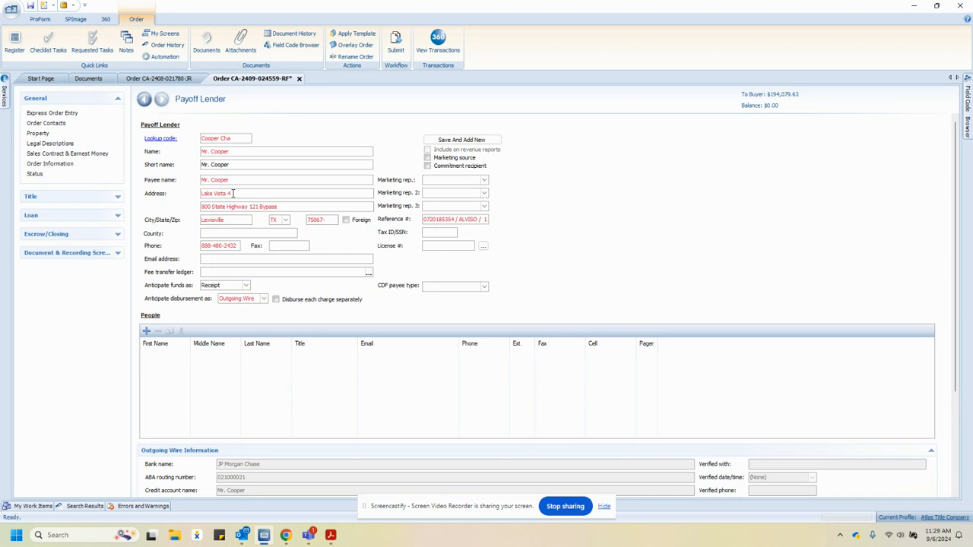
pyautogui.click(438, 220)
pyautogui.moveTo(432, 220); pyautogui.dragTo(390, 223)
pyautogui.moveTo(476, 221); pyautogui.dragTo(536, 223)
pyautogui.moveTo(435, 220); pyautogui.dragTo(484, 221)
pyautogui.scroll(-3, 327, 255)
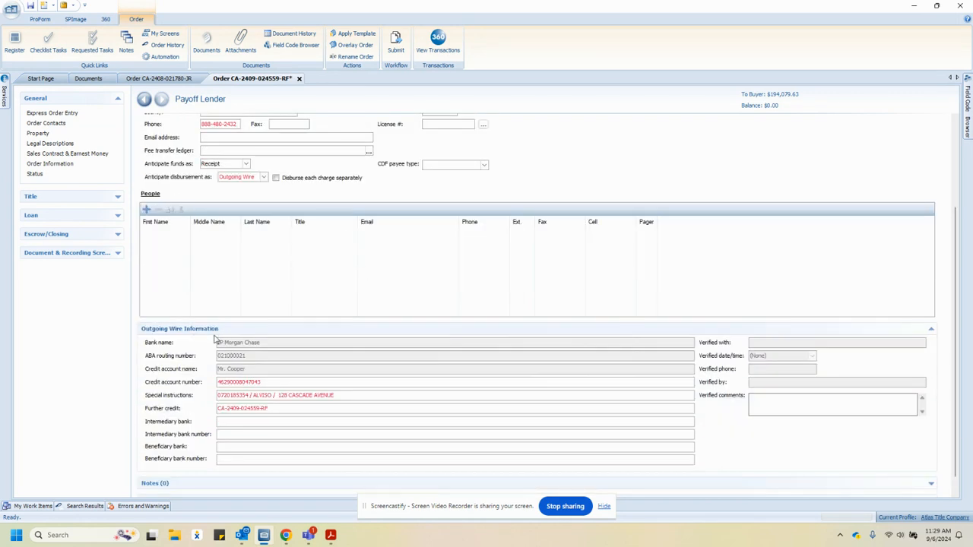
pyautogui.doubleClick(240, 382)
pyautogui.moveTo(231, 396); pyautogui.dragTo(324, 395)
pyautogui.click(344, 394)
pyautogui.doubleClick(265, 396)
pyautogui.moveTo(288, 397); pyautogui.dragTo(208, 411)
pyautogui.click(311, 409)
# Step: Open CDF Page 3 and check the description and payoff lender payee on the first mortgage payoff line
pyautogui.click(70, 237)
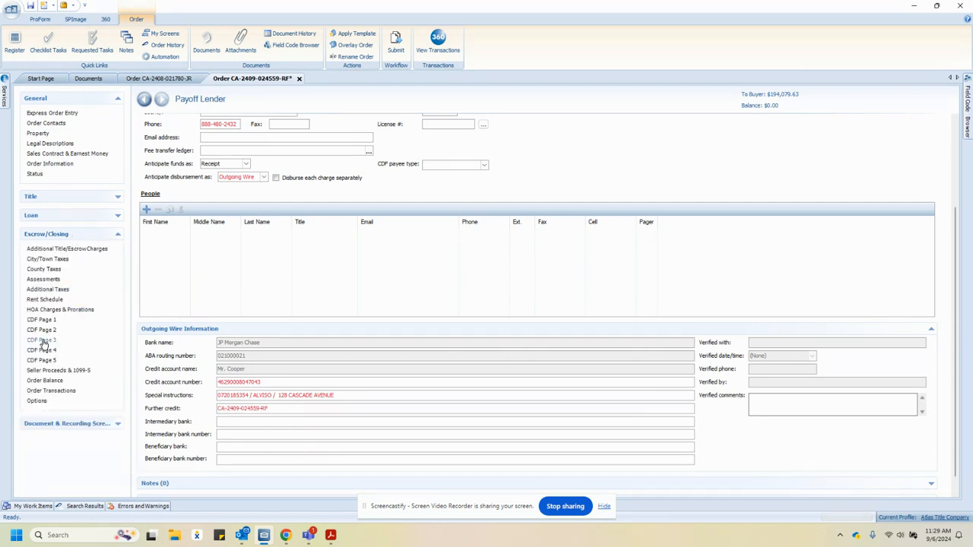
pyautogui.click(44, 341)
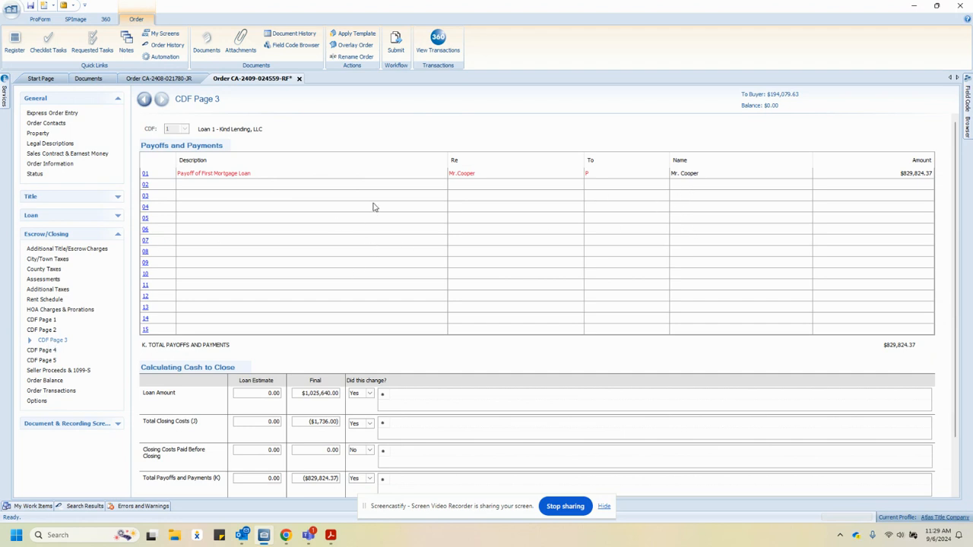
pyautogui.click(707, 174)
pyautogui.click(338, 178)
pyautogui.click(617, 173)
pyautogui.click(665, 173)
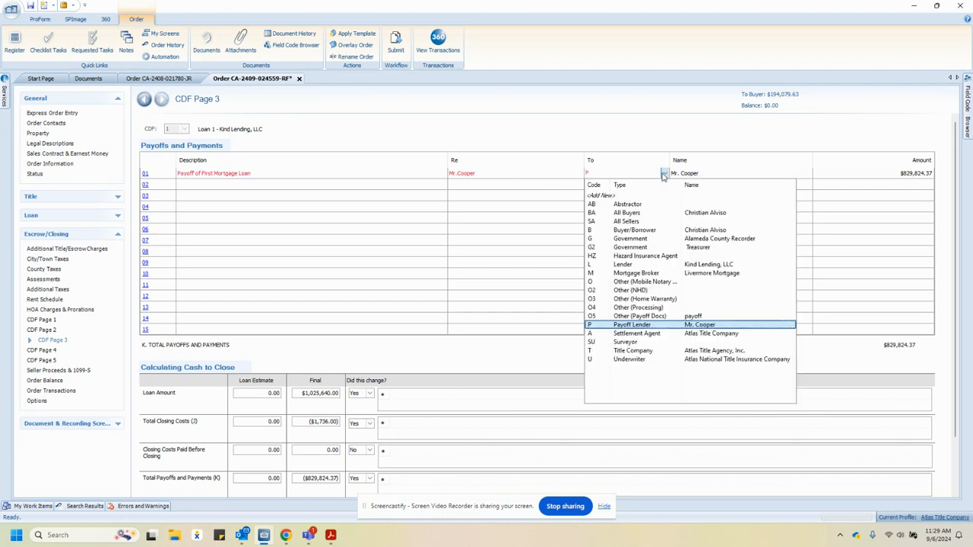
pyautogui.click(627, 306)
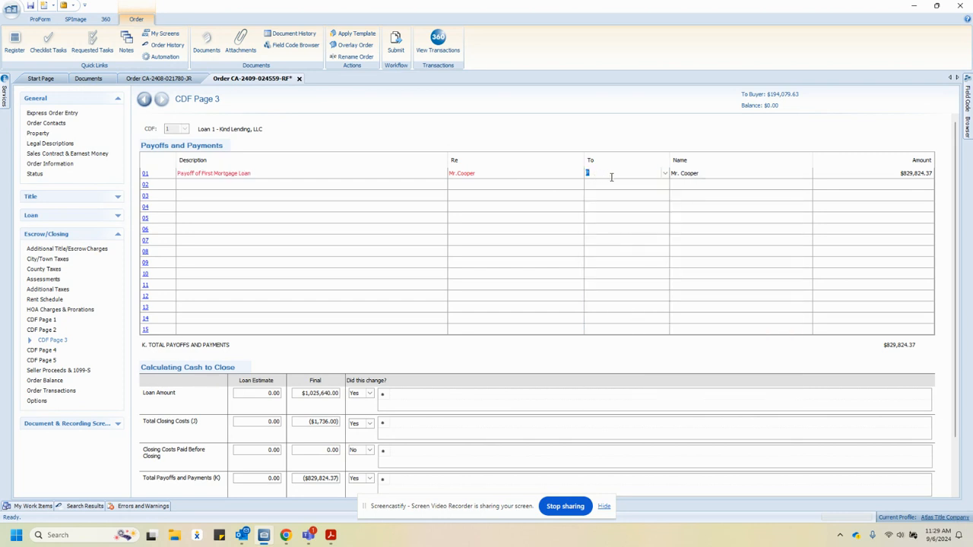
# Step: Open the charges for payoff line 01 and compare its amount with the total payoff amount on the Mr. Cooper statement
pyautogui.click(330, 535)
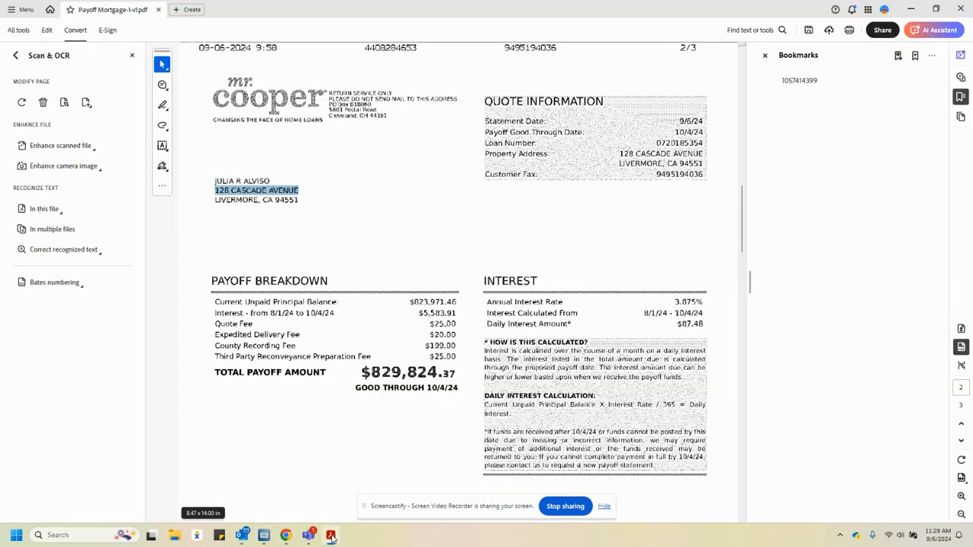
pyautogui.click(330, 535)
pyautogui.click(869, 174)
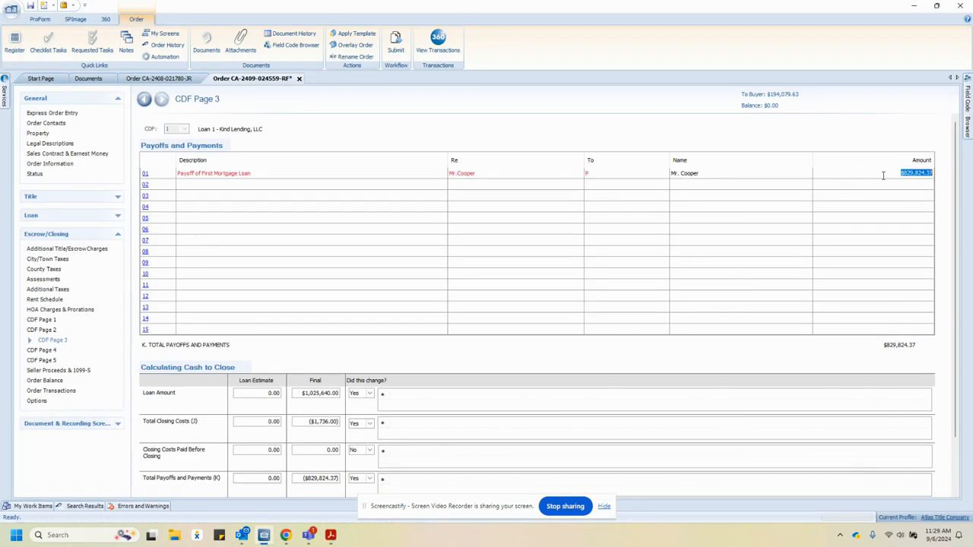
pyautogui.click(146, 175)
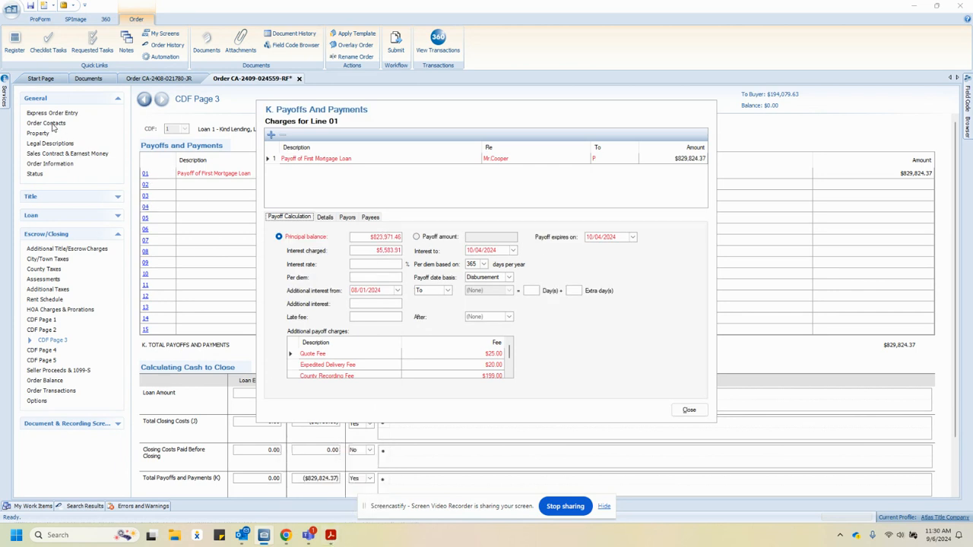
pyautogui.click(330, 536)
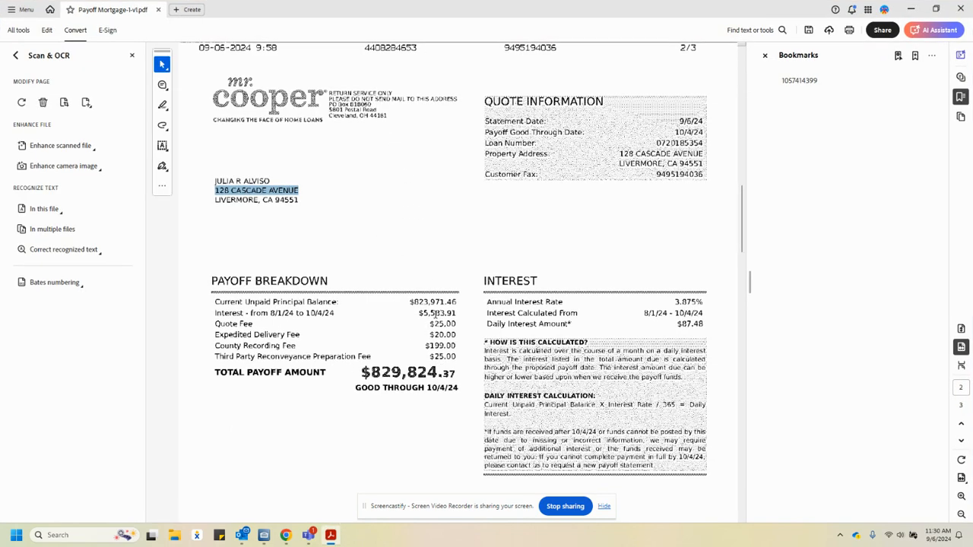
pyautogui.moveTo(362, 373); pyautogui.dragTo(453, 373)
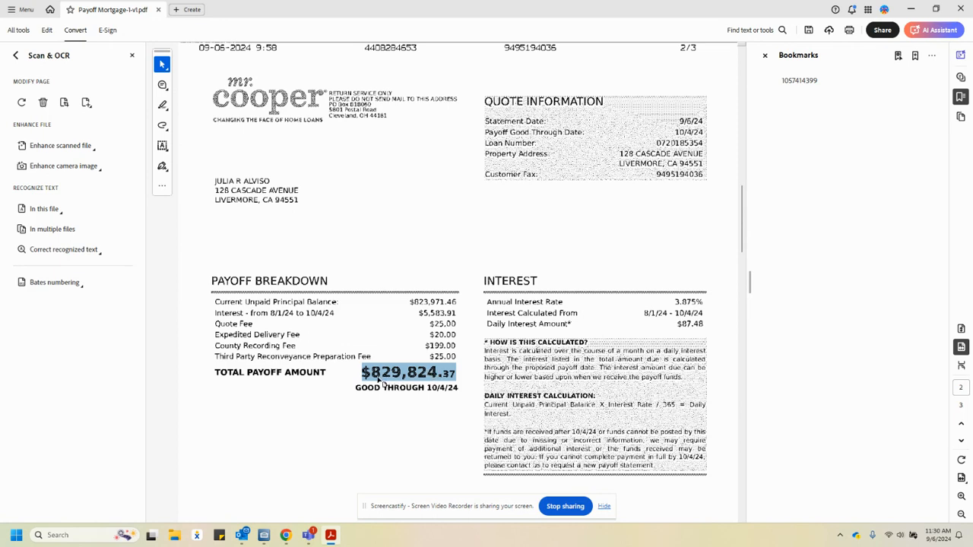
pyautogui.click(264, 535)
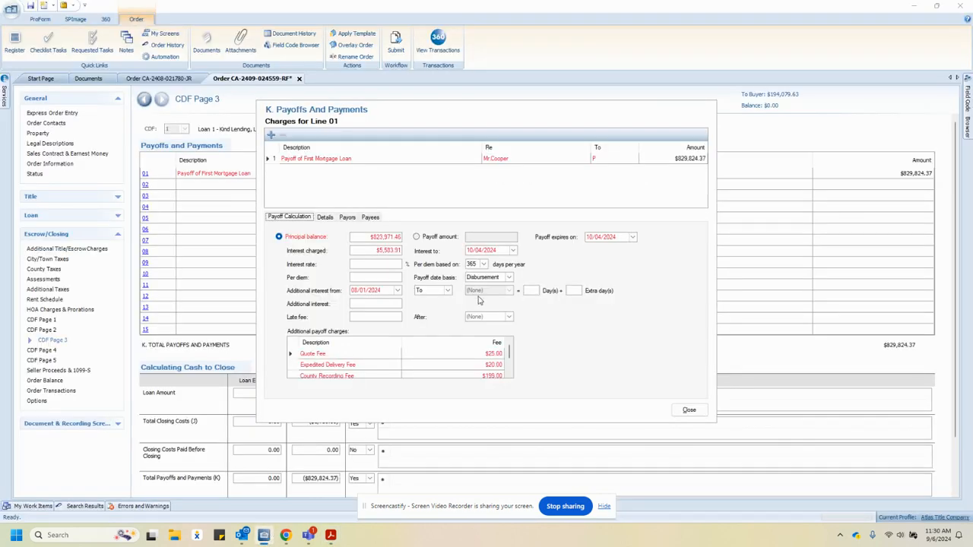
pyautogui.click(681, 158)
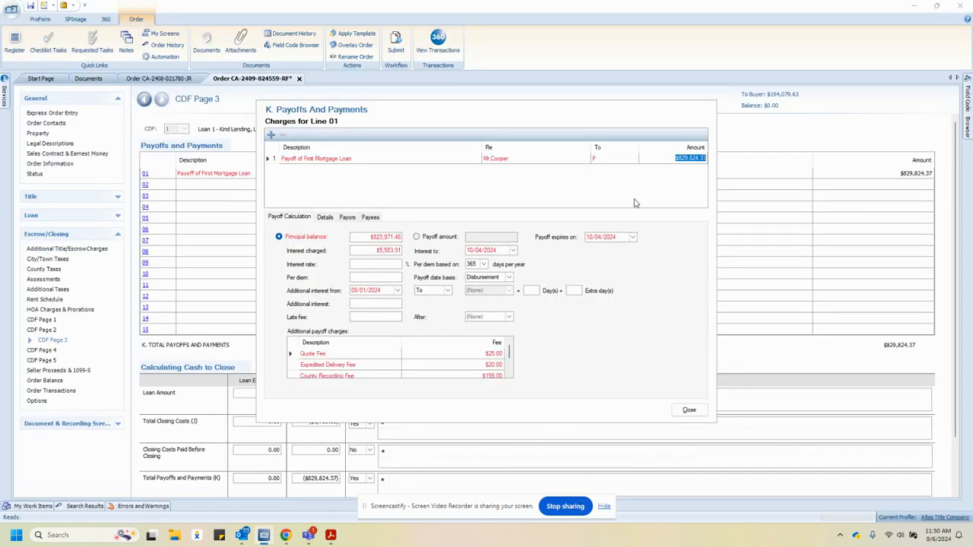
# Step: Check the interest period on the payoff statement and set the payoff calculation's additional interest start date to 10/04/2024
pyautogui.click(375, 292)
pyautogui.click(383, 291)
pyautogui.click(363, 291)
pyautogui.click(331, 536)
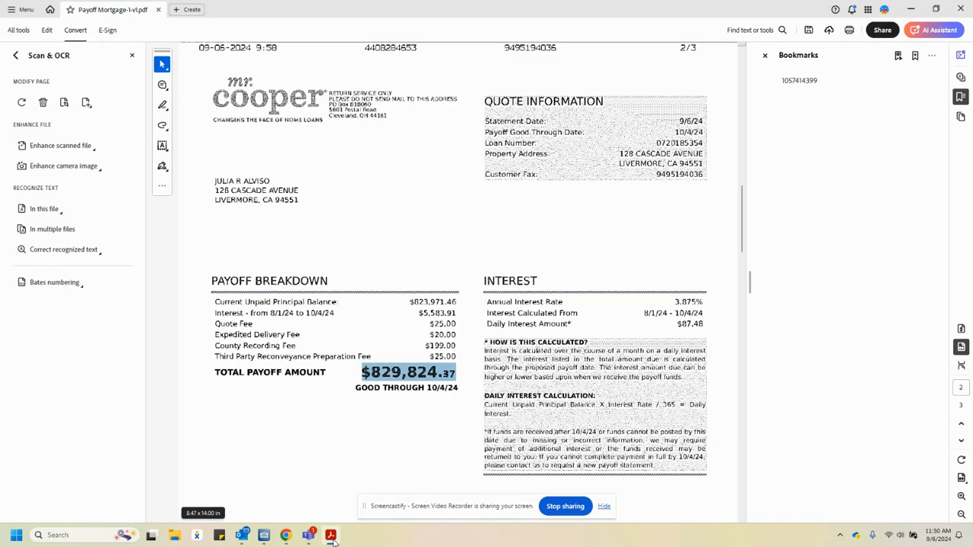
pyautogui.click(330, 535)
pyautogui.click(397, 291)
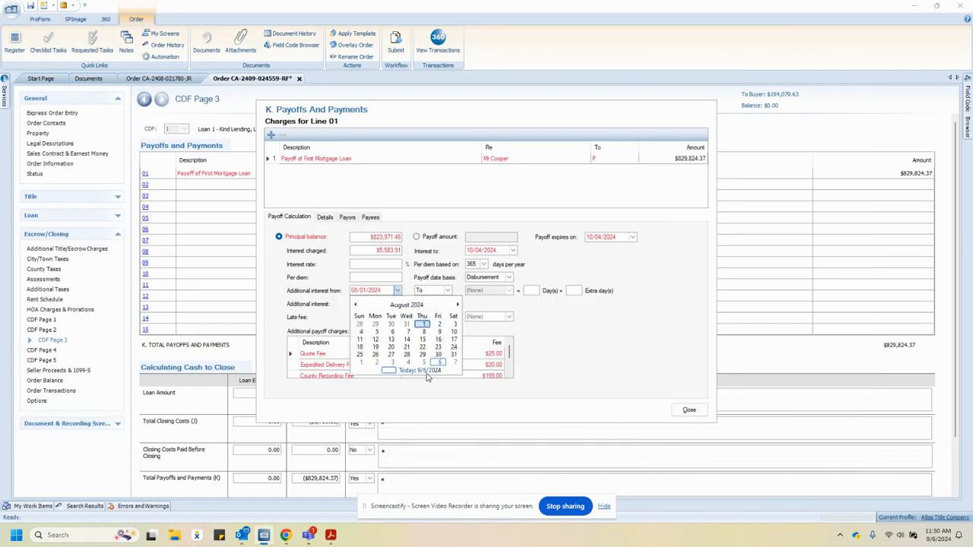
pyautogui.click(397, 290)
pyautogui.click(331, 535)
pyautogui.click(297, 328)
pyautogui.moveTo(305, 313); pyautogui.dragTo(339, 305)
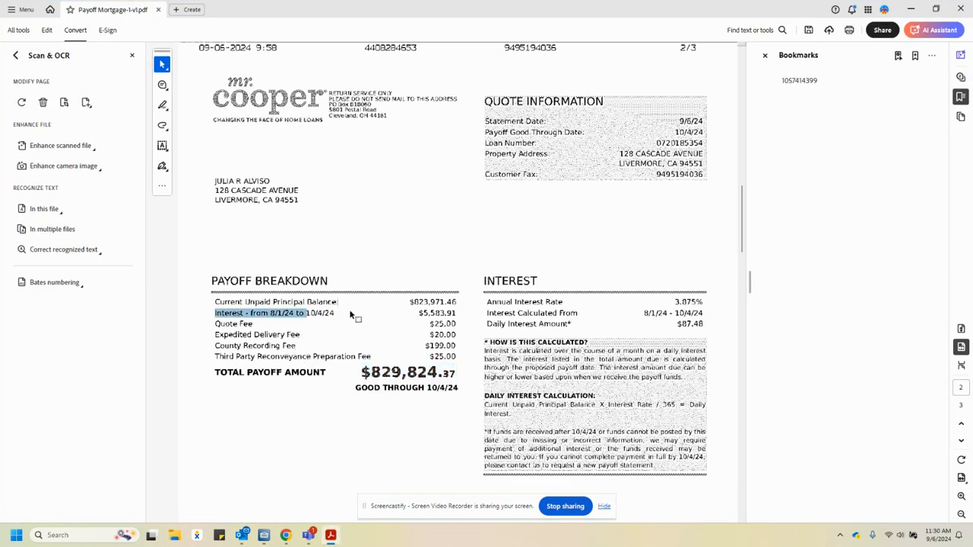
pyautogui.click(331, 535)
pyautogui.write('09/06/2024')
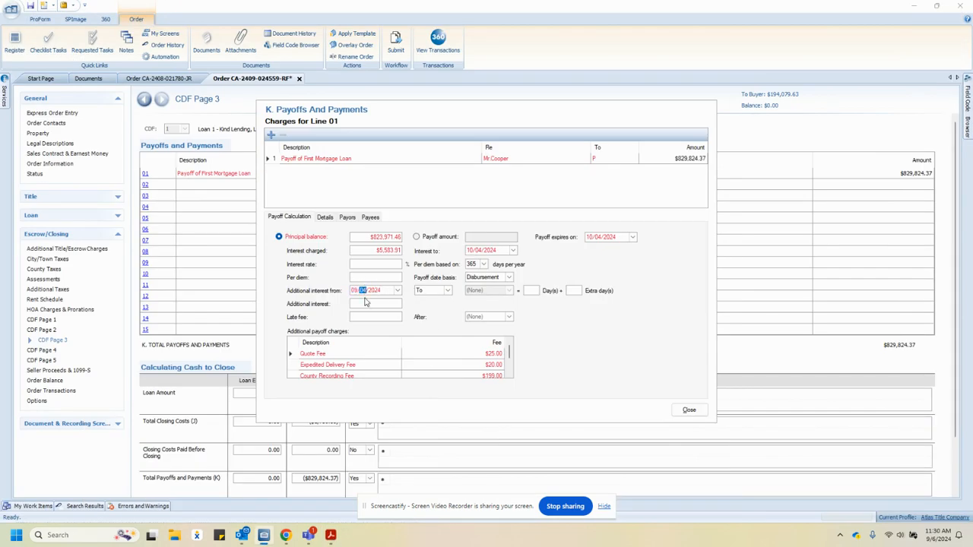
pyautogui.click(397, 290)
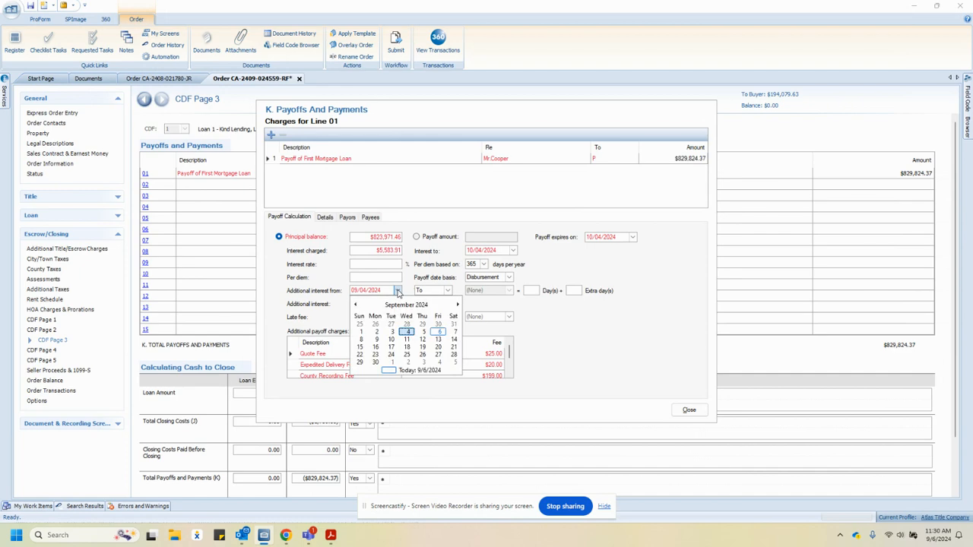
pyautogui.click(438, 362)
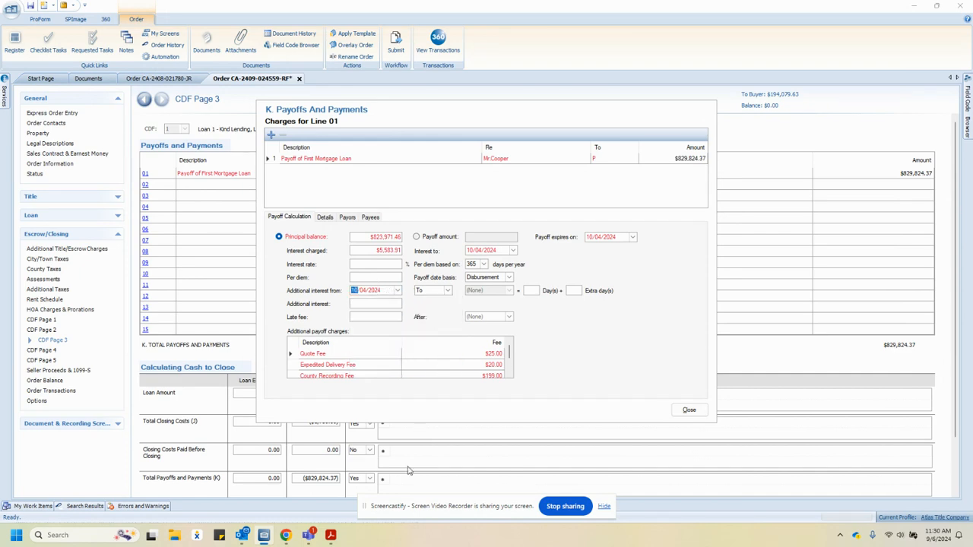
# Step: Copy the daily interest amount of $87.48 from the payoff statement into the payoff calculation's Per diem
pyautogui.click(330, 535)
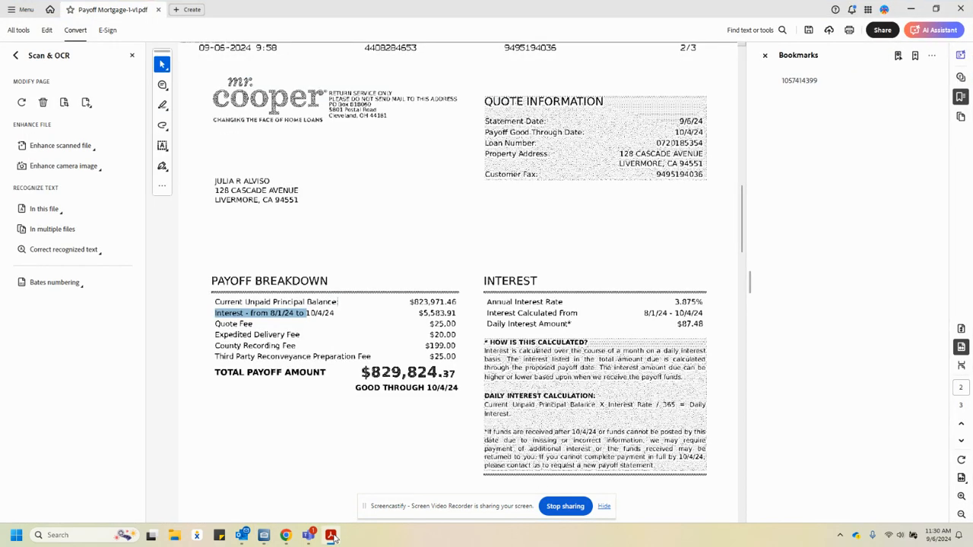
pyautogui.moveTo(678, 323); pyautogui.dragTo(705, 323)
pyautogui.hotkey('ctrl', 'c')
pyautogui.click(936, 10)
pyautogui.click(774, 79)
pyautogui.hotkey('ctrl', 'v')
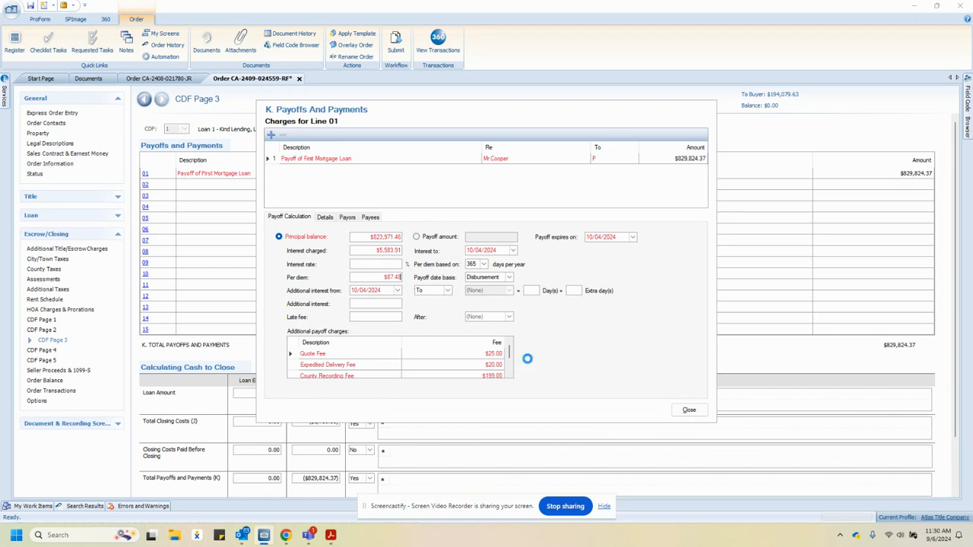
pyautogui.click(544, 275)
pyautogui.click(386, 280)
pyautogui.hotkey('ctrl', 'v')
pyautogui.click(386, 319)
pyautogui.moveTo(374, 278); pyautogui.dragTo(397, 280)
# Step: Add 4 extra days of interest to the payoff calculation, review the entries and close the line 01 charges
pyautogui.click(368, 291)
pyautogui.click(575, 290)
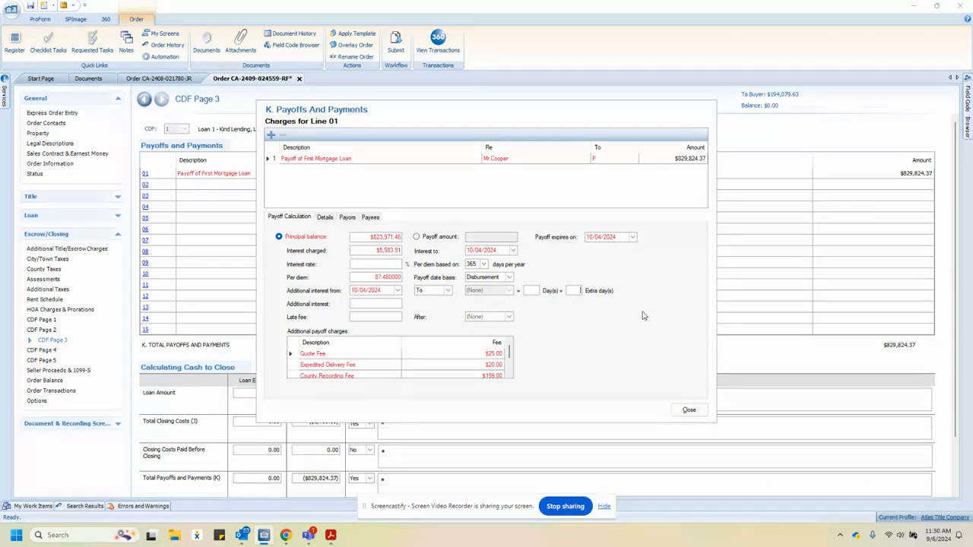
pyautogui.click(384, 303)
pyautogui.click(397, 318)
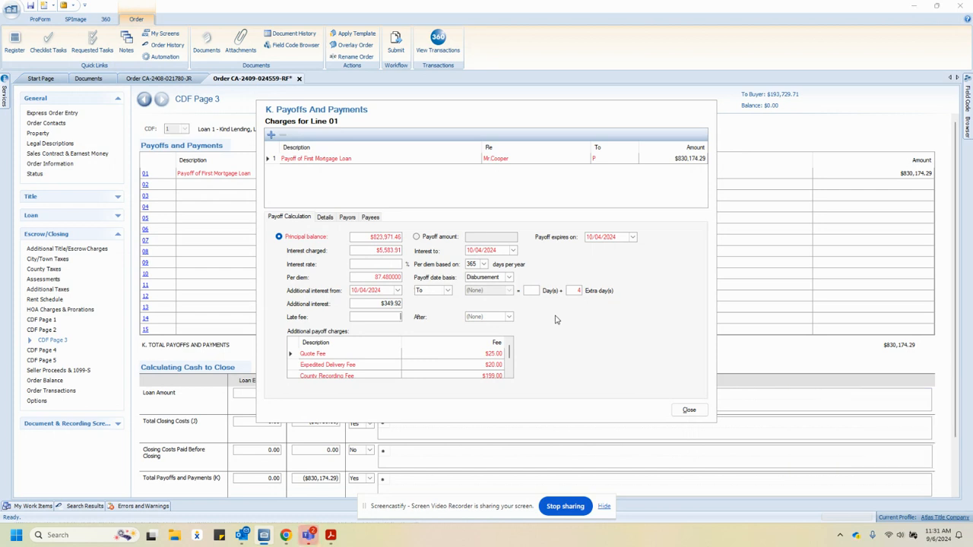
pyautogui.moveTo(377, 278); pyautogui.dragTo(408, 280)
pyautogui.click(365, 291)
pyautogui.moveTo(570, 292); pyautogui.dragTo(587, 292)
pyautogui.click(688, 410)
# Step: Set the settlement date on the Order Information page to 09/09/2024 and check the disbursement date
pyautogui.click(61, 165)
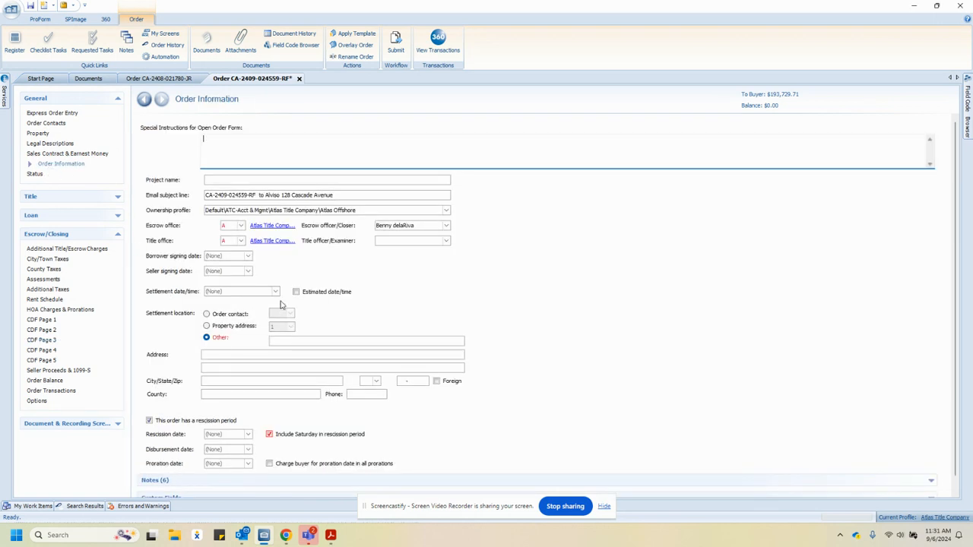
pyautogui.click(275, 292)
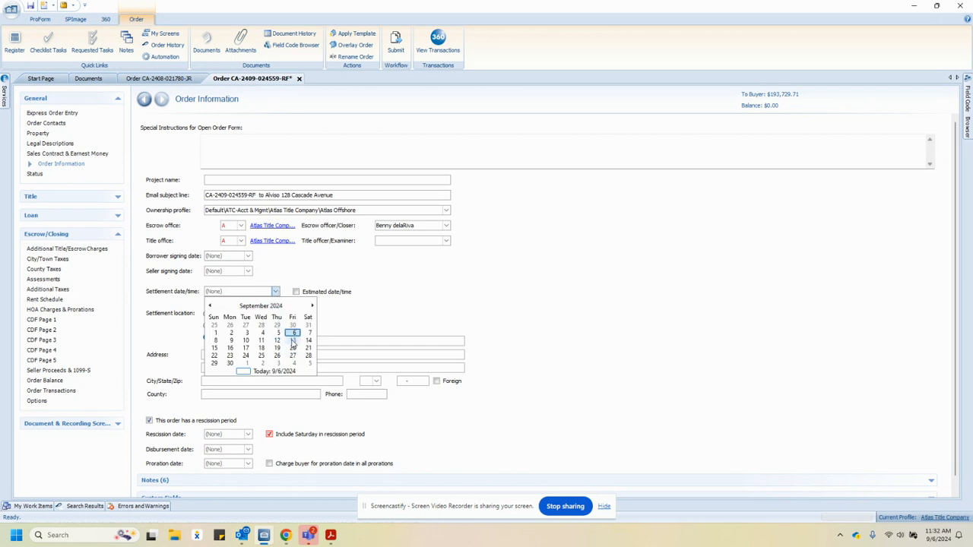
pyautogui.click(230, 340)
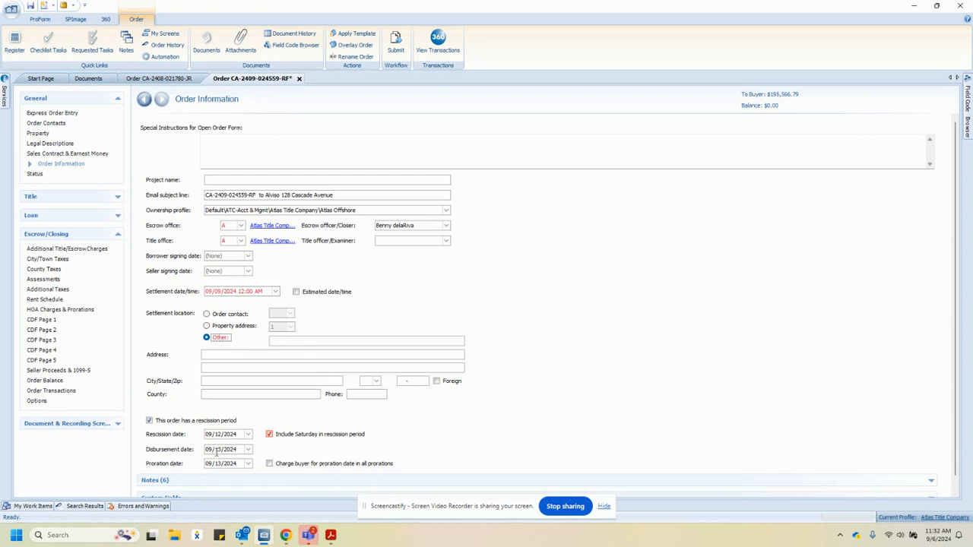
pyautogui.click(237, 291)
pyautogui.click(220, 293)
pyautogui.click(229, 448)
# Step: Reopen the line 01 payoff charges on CDF Page 3, re-enter 4 extra days and check the additional interest
pyautogui.click(47, 340)
pyautogui.click(146, 174)
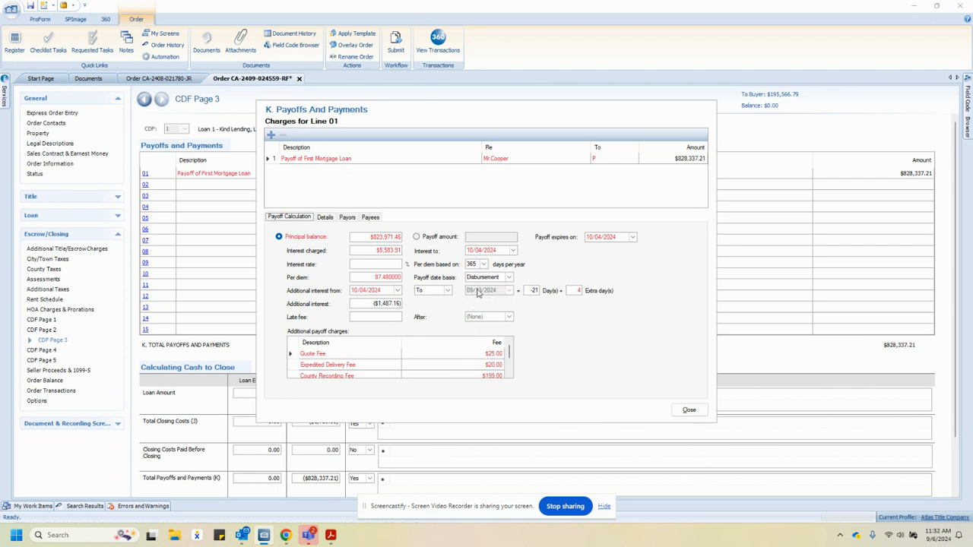
pyautogui.click(578, 292)
pyautogui.write('4')
pyautogui.press('Tab')
pyautogui.moveTo(368, 306); pyautogui.dragTo(426, 306)
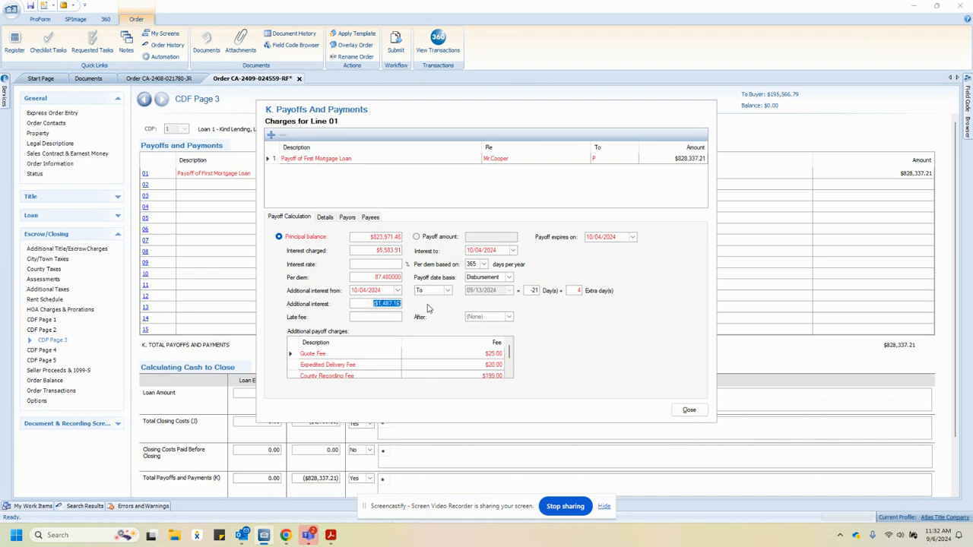
pyautogui.click(367, 305)
pyautogui.moveTo(366, 304); pyautogui.dragTo(431, 308)
# Step: Set both the days and extra days to 0 and compare the payoff amount with the payoff statement
pyautogui.click(532, 291)
pyautogui.write('0')
pyautogui.click(576, 288)
pyautogui.press('Delete')
pyautogui.click(387, 306)
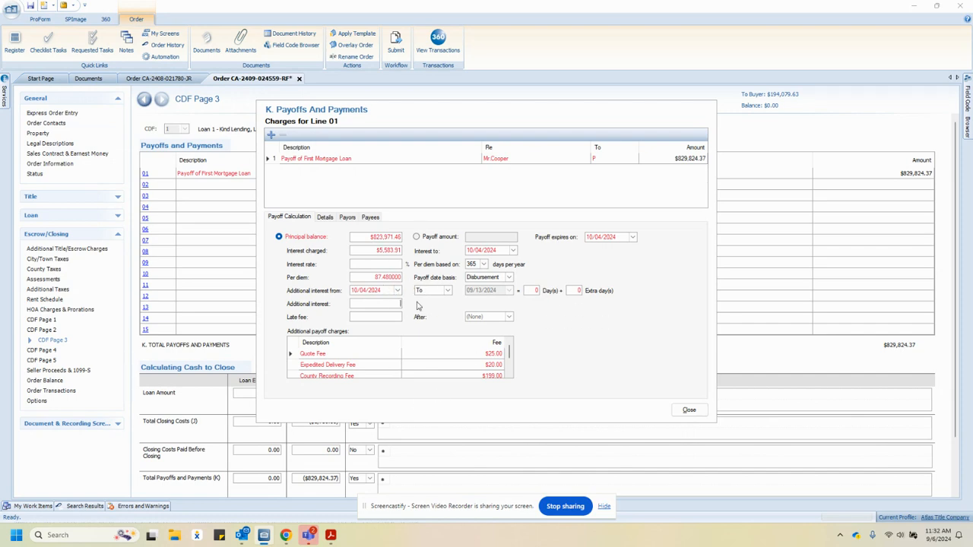
pyautogui.click(681, 161)
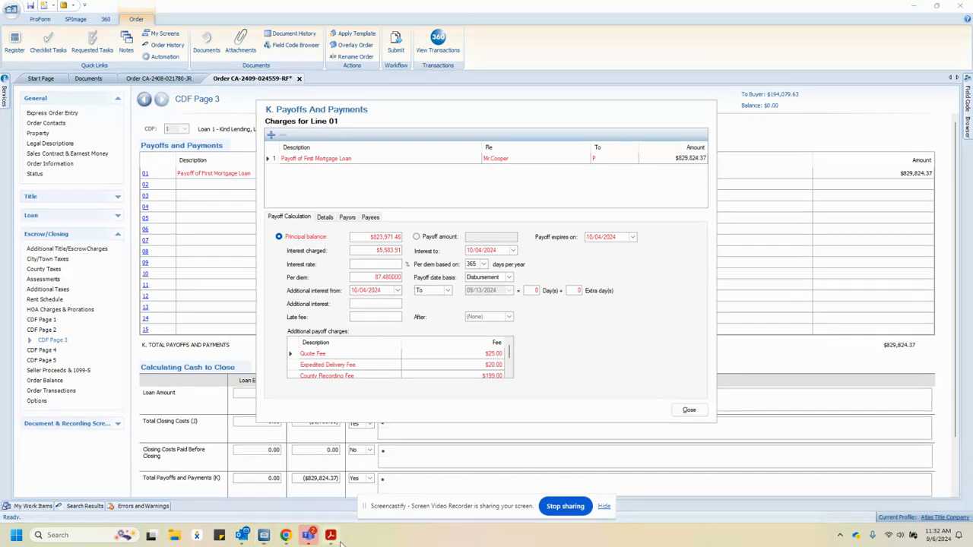
pyautogui.click(330, 535)
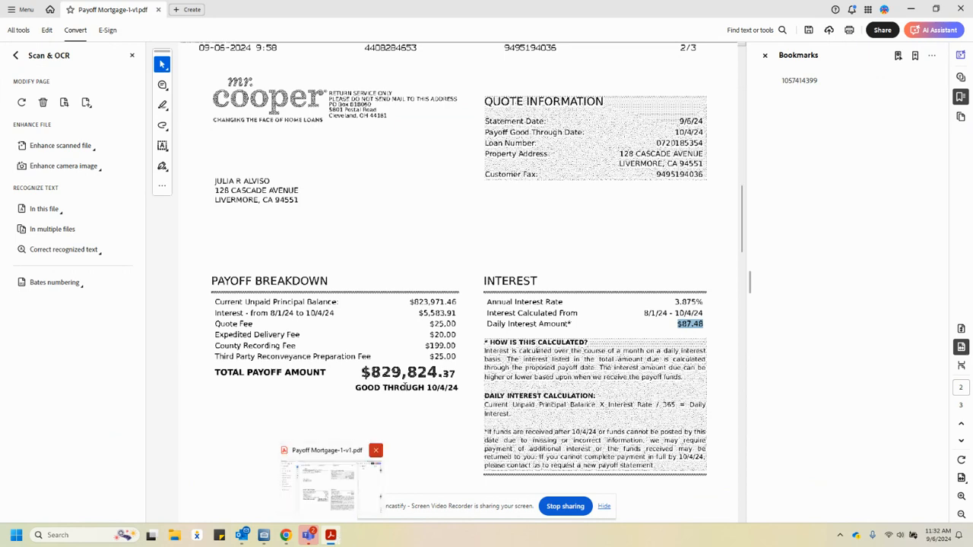
pyautogui.click(308, 535)
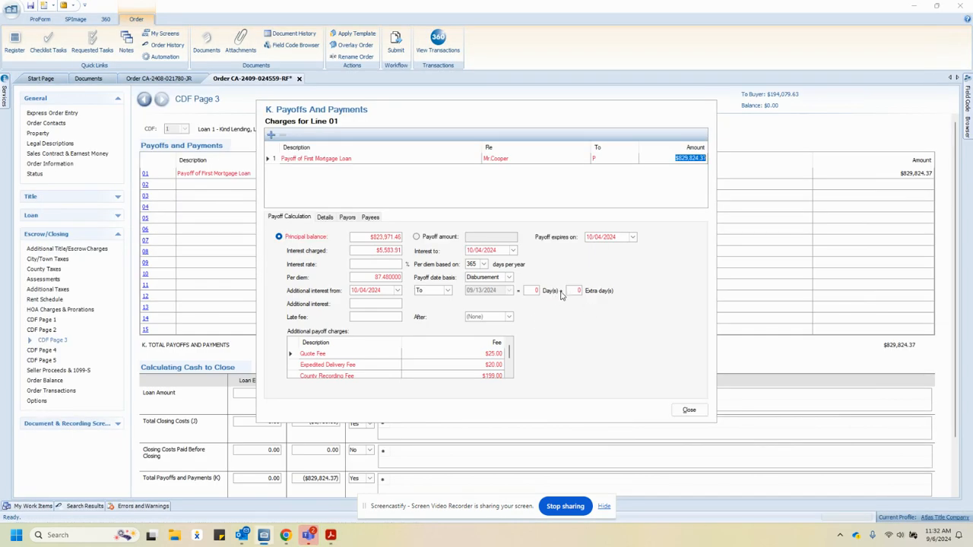
# Step: Set the payoff calculation to 0 days plus 4 extra days, recheck the line 01 charges and close them
pyautogui.click(536, 290)
pyautogui.write('21')
pyautogui.click(577, 292)
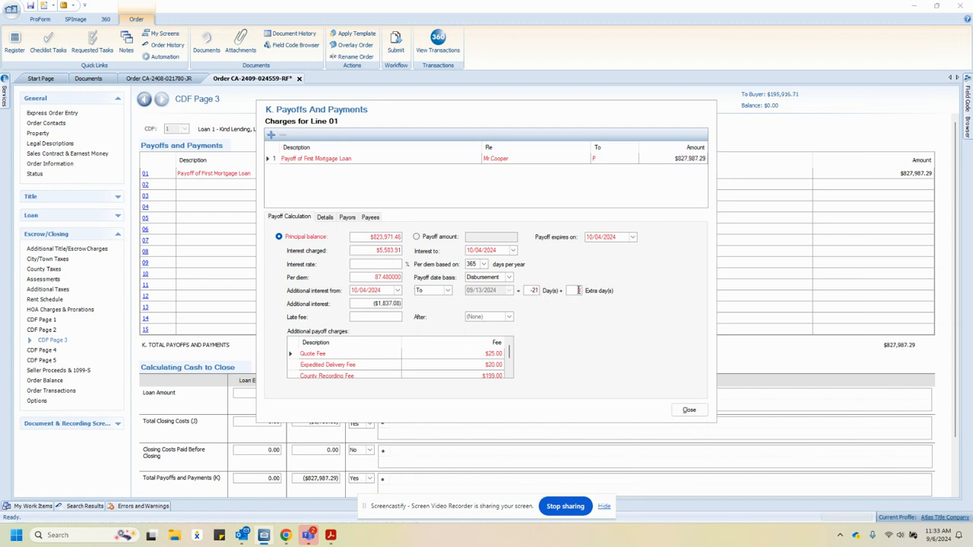
pyautogui.write('4')
pyautogui.press('Tab')
pyautogui.click(533, 290)
pyautogui.click(689, 410)
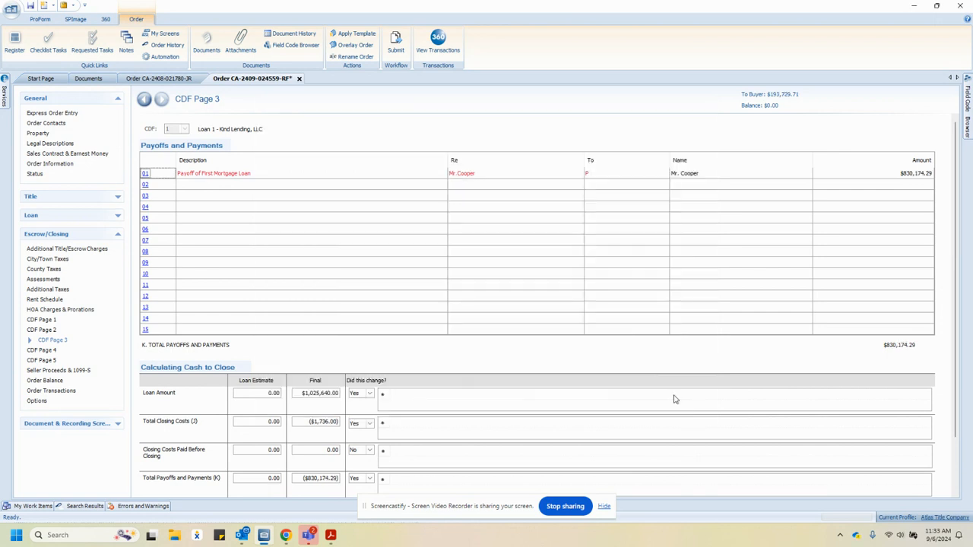
pyautogui.click(145, 173)
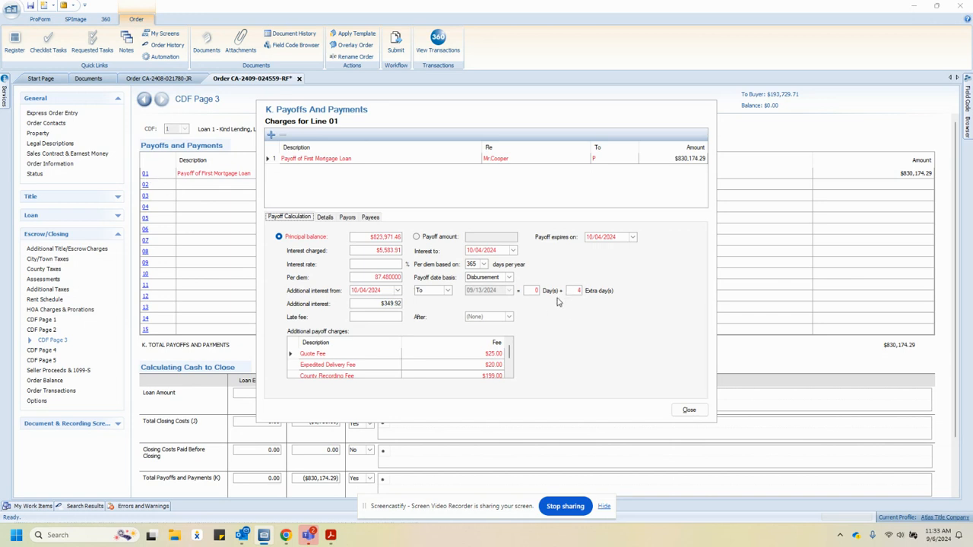
pyautogui.click(689, 410)
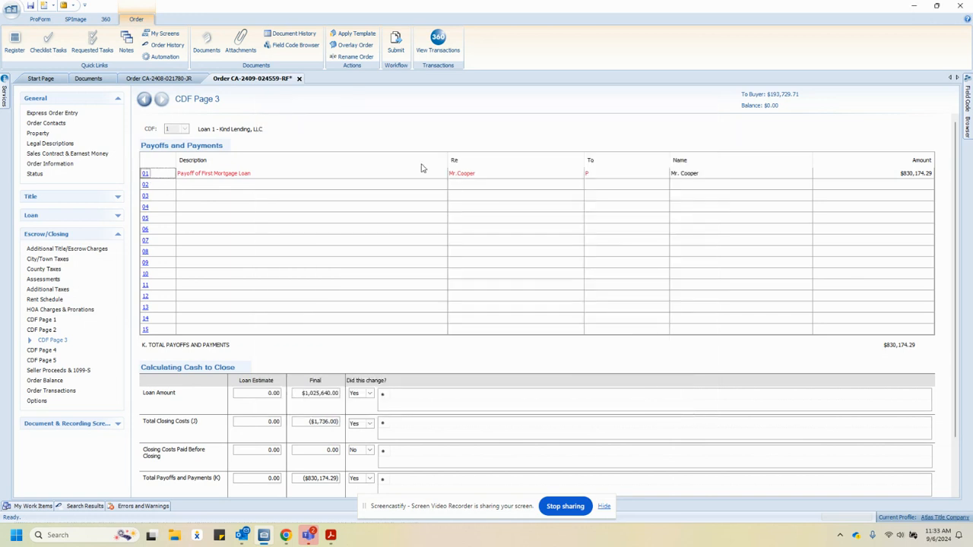
# Step: Open the order's documents and add the ALTA Buyer or Borrower's Statement from Favorites to the selected documents
pyautogui.click(208, 45)
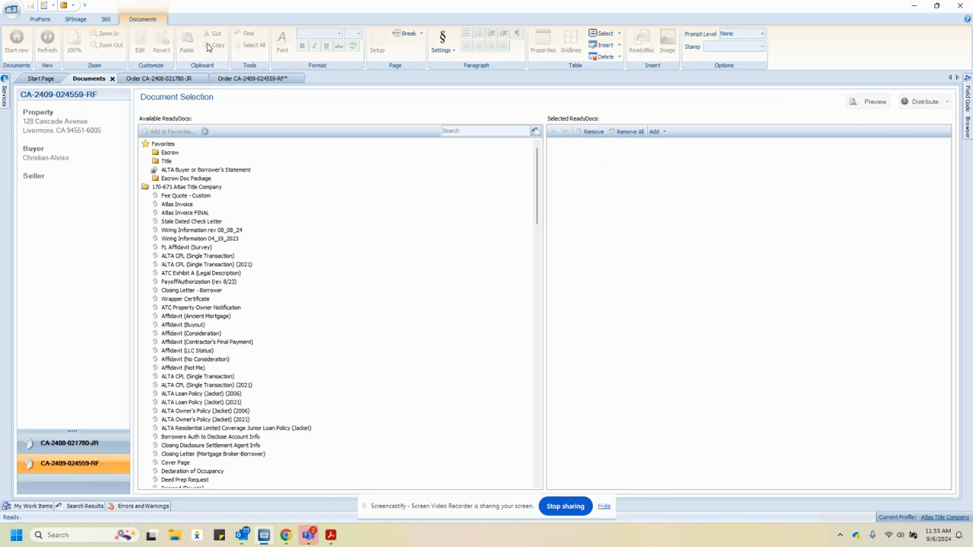
pyautogui.click(217, 172)
pyautogui.moveTo(253, 182); pyautogui.dragTo(747, 261)
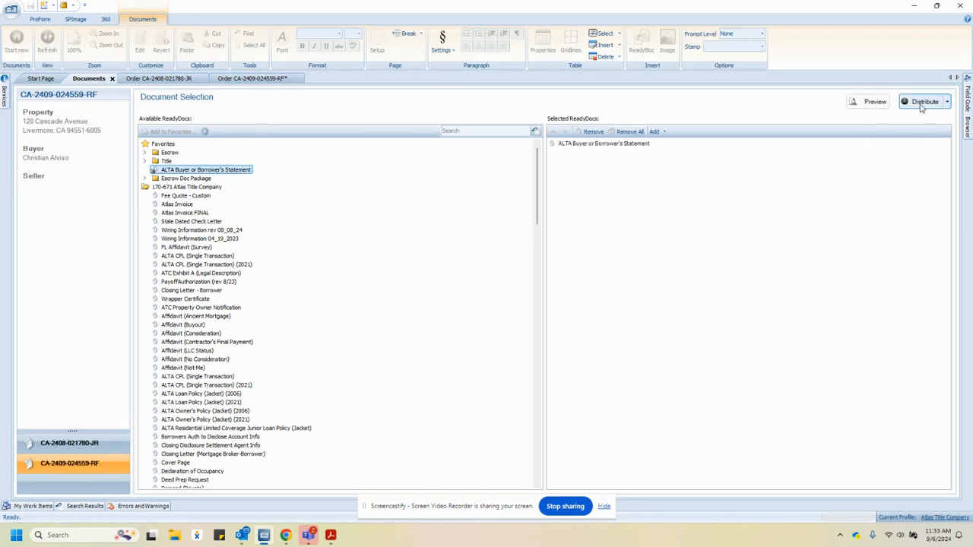
# Step: Publish the selected ALTA Buyer or Borrower's Statement to the order's Attachments folder with the Estimated status and return to the order
pyautogui.click(922, 102)
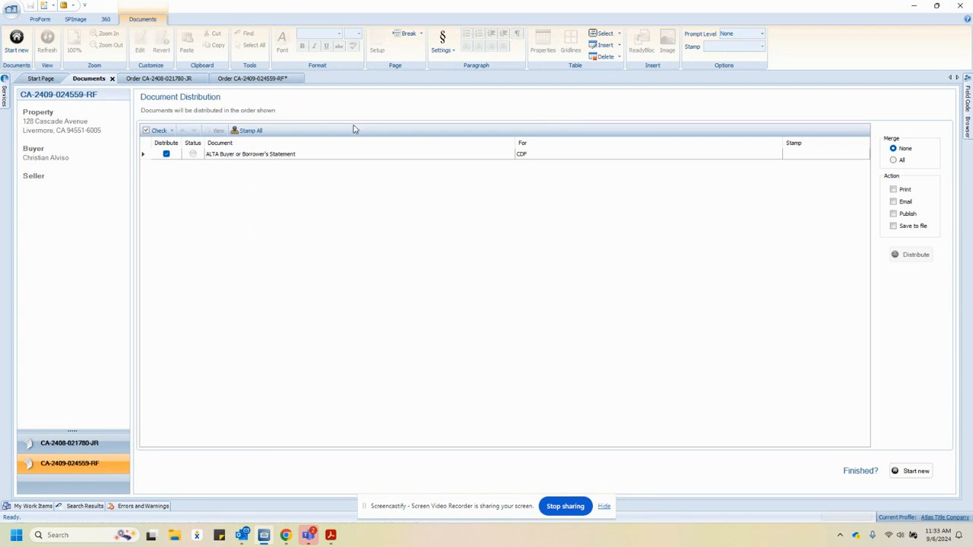
pyautogui.click(907, 215)
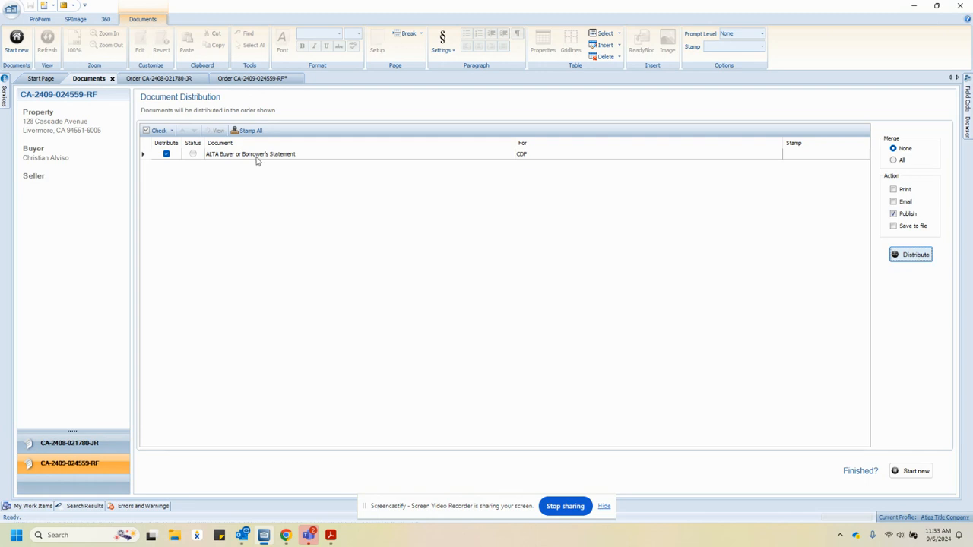
pyautogui.click(258, 79)
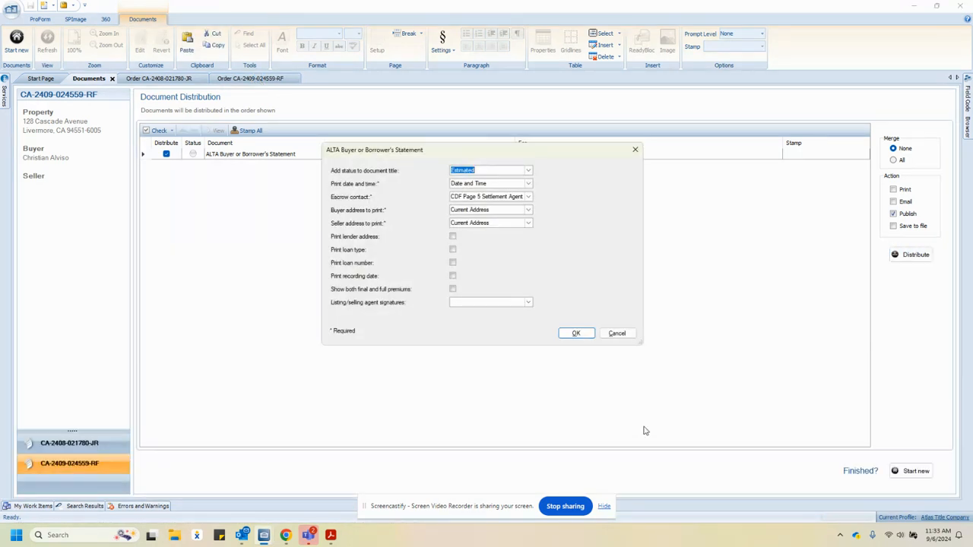
pyautogui.click(576, 332)
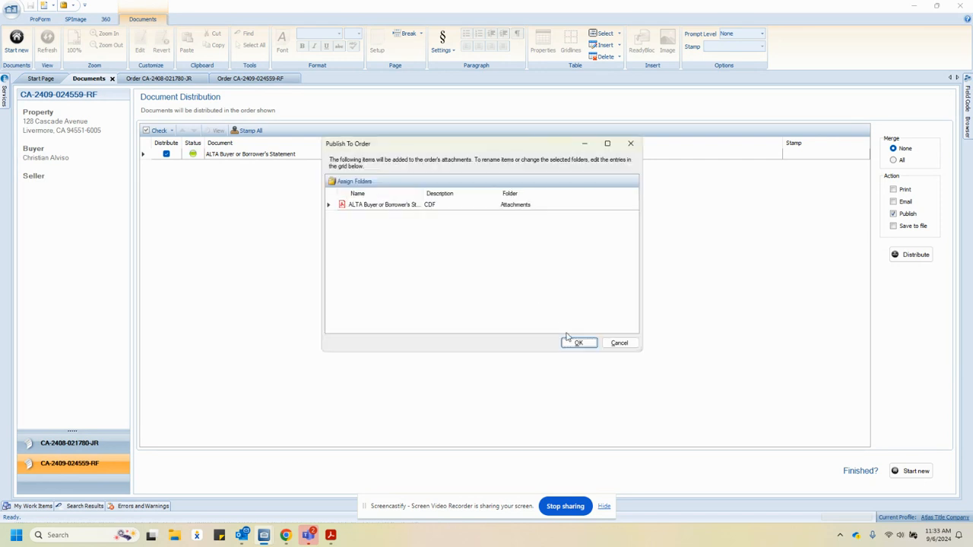
pyautogui.click(572, 341)
pyautogui.click(257, 79)
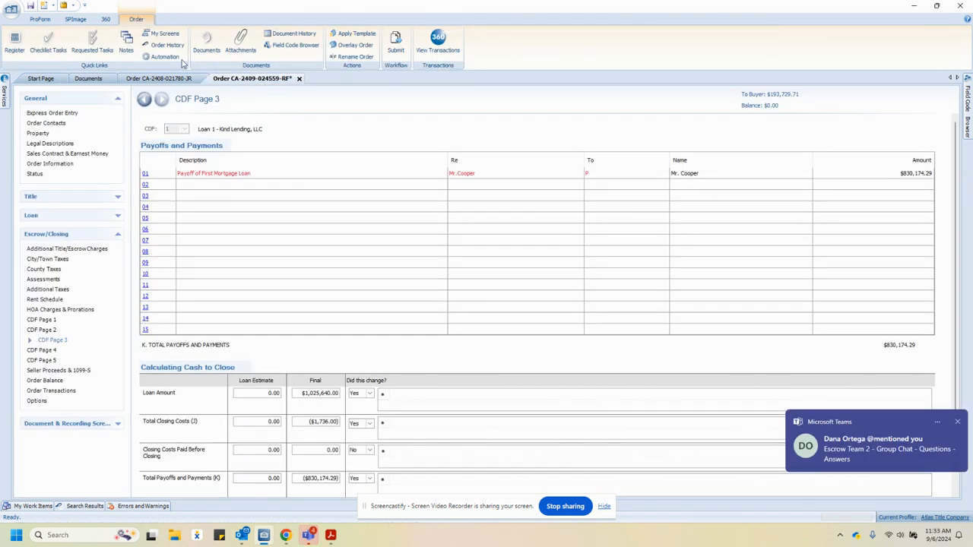
# Step: Start a new document selection and search the available documents for "alta buyer"
pyautogui.click(206, 43)
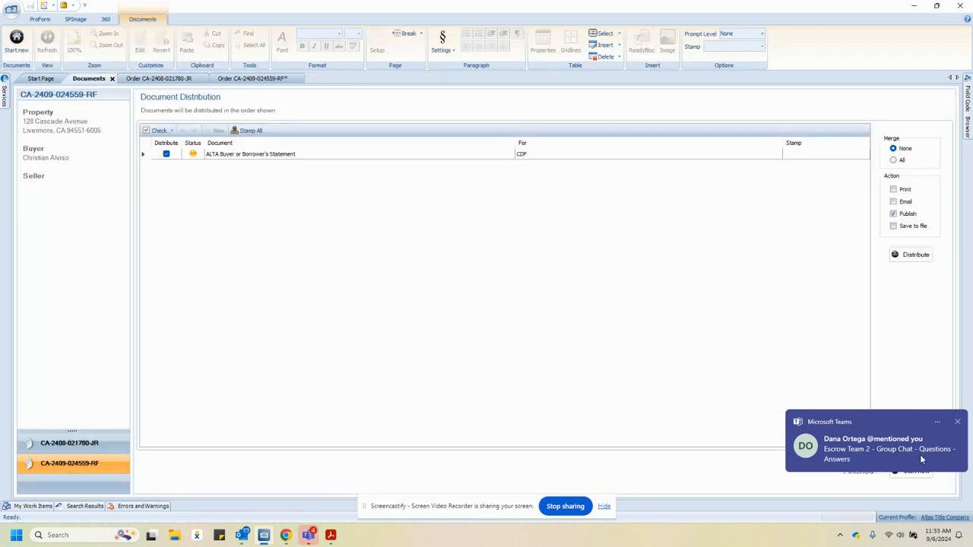
pyautogui.click(921, 475)
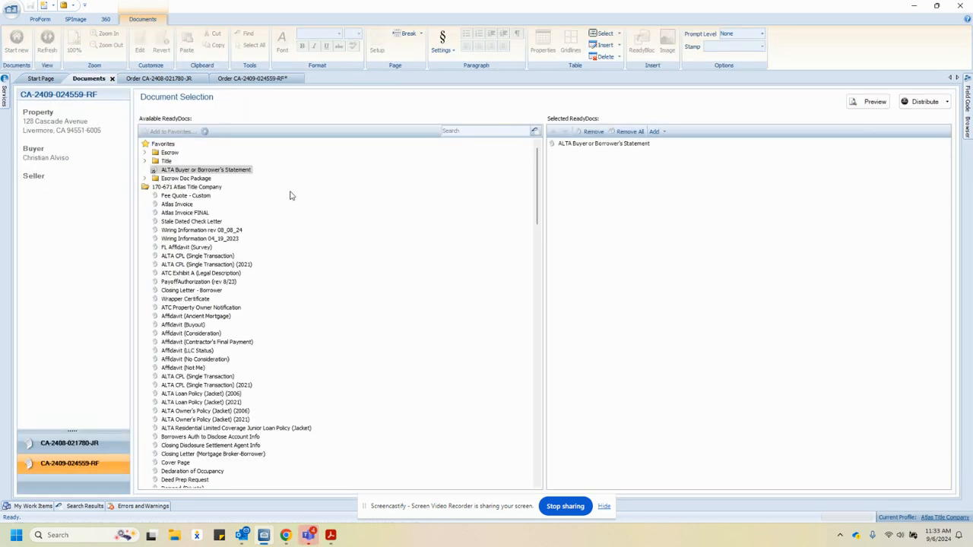
pyautogui.click(458, 131)
pyautogui.write('atla')
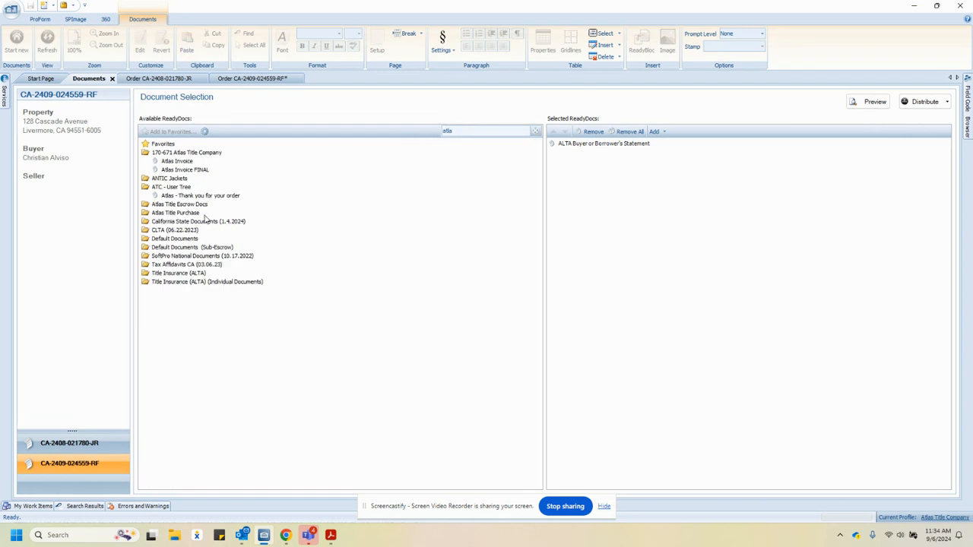
pyautogui.doubleClick(471, 131)
pyautogui.write('alta buyer')
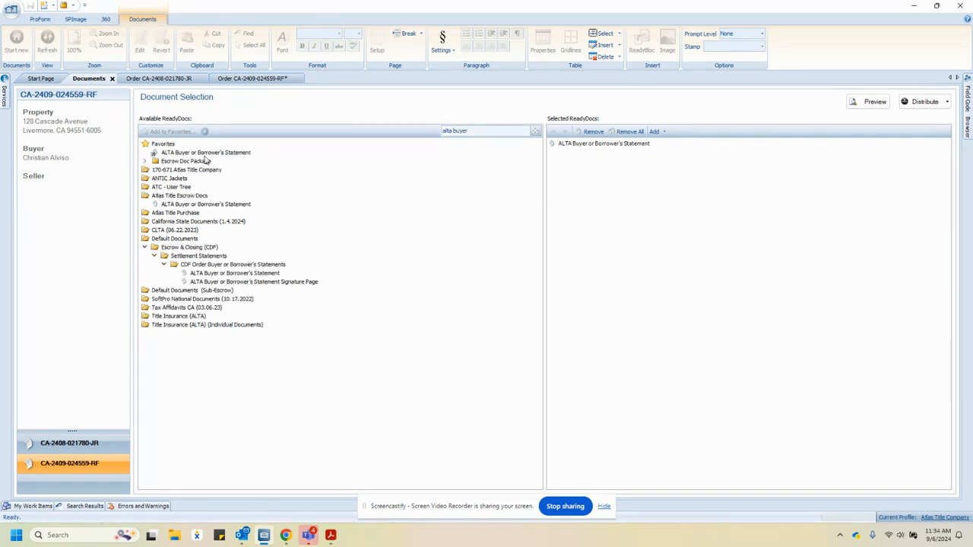
# Step: Add the ALTA Buyer or Borrower's Statement from Atlas Title Escrow Docs to the selection and remove the duplicate entry
pyautogui.click(199, 206)
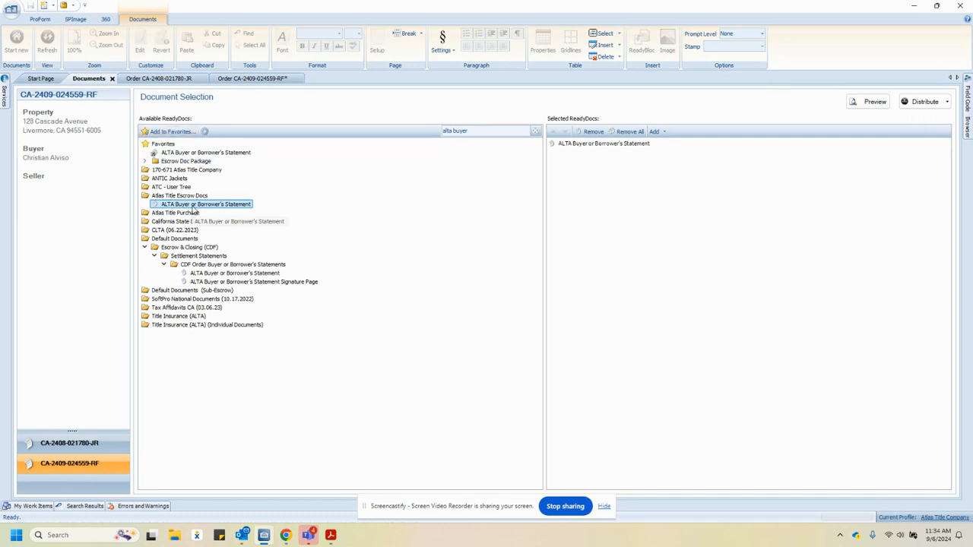
pyautogui.moveTo(191, 206); pyautogui.dragTo(597, 194)
pyautogui.doubleClick(604, 153)
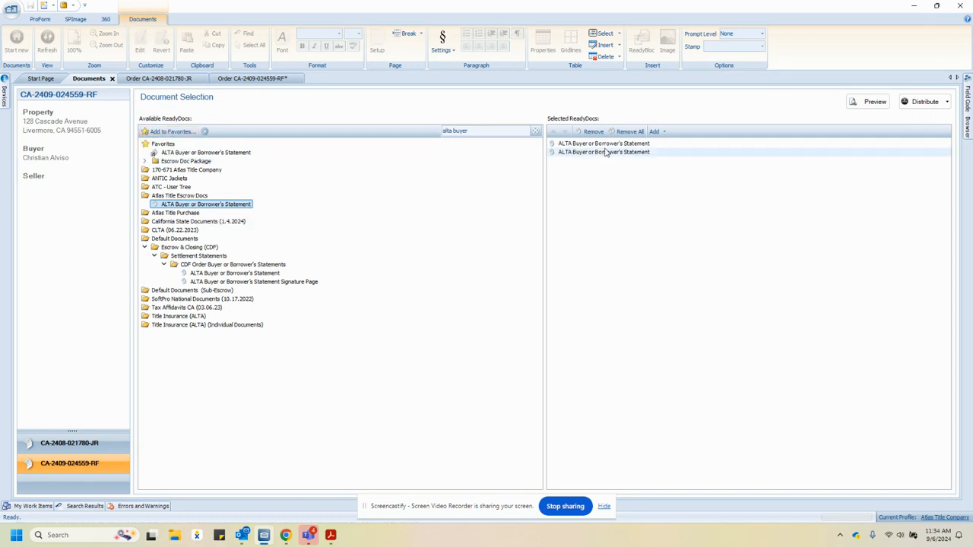
# Step: Distribute the statement with the Publish action, accepting the Estimated title status and the Attachments folder
pyautogui.click(924, 103)
pyautogui.click(902, 216)
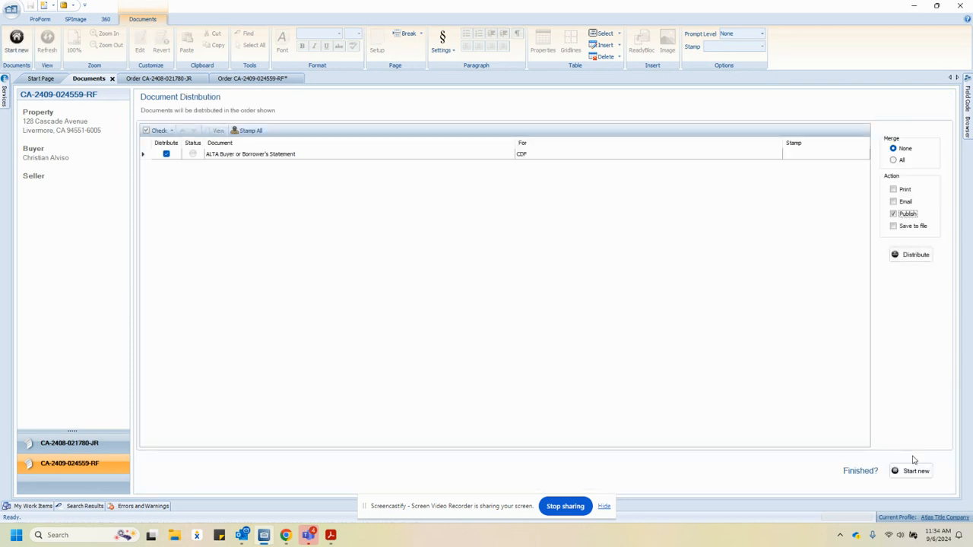
pyautogui.click(916, 256)
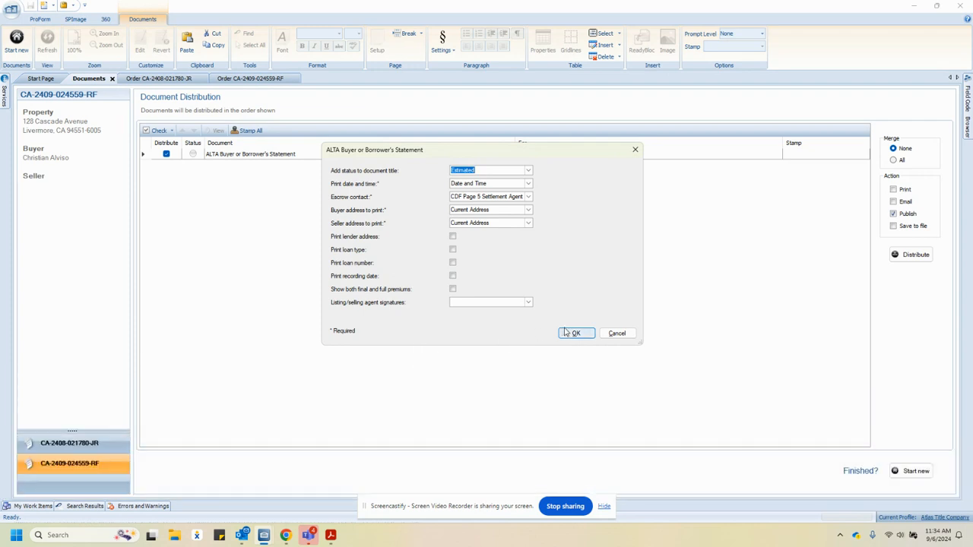
pyautogui.click(575, 334)
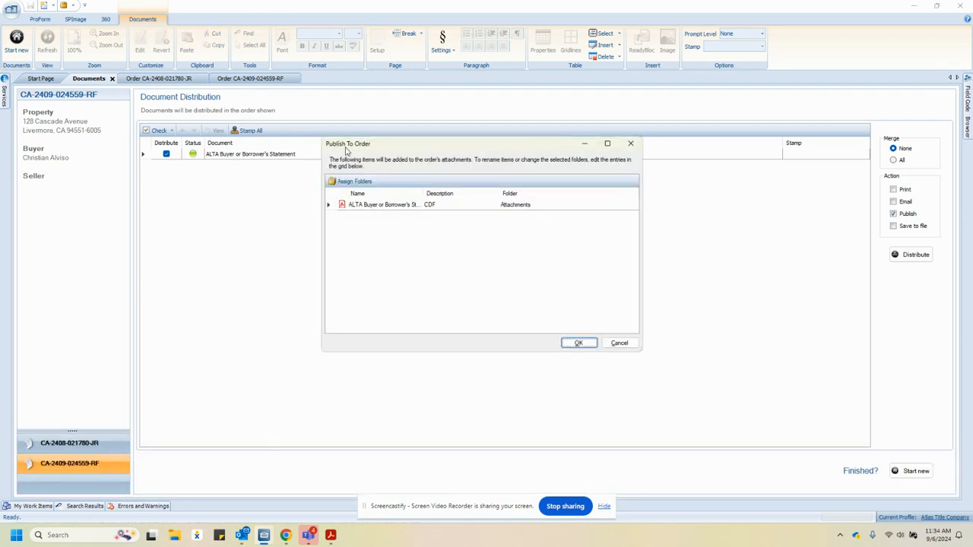
pyautogui.click(579, 343)
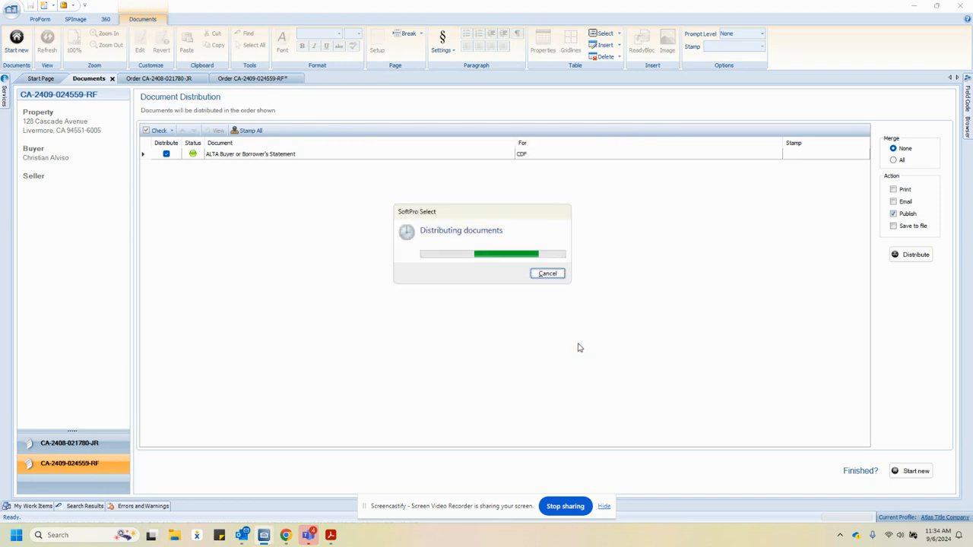
# Step: Open the published ALTA Buyer or Borrower's Statement (3) from the order's attachments
pyautogui.click(259, 79)
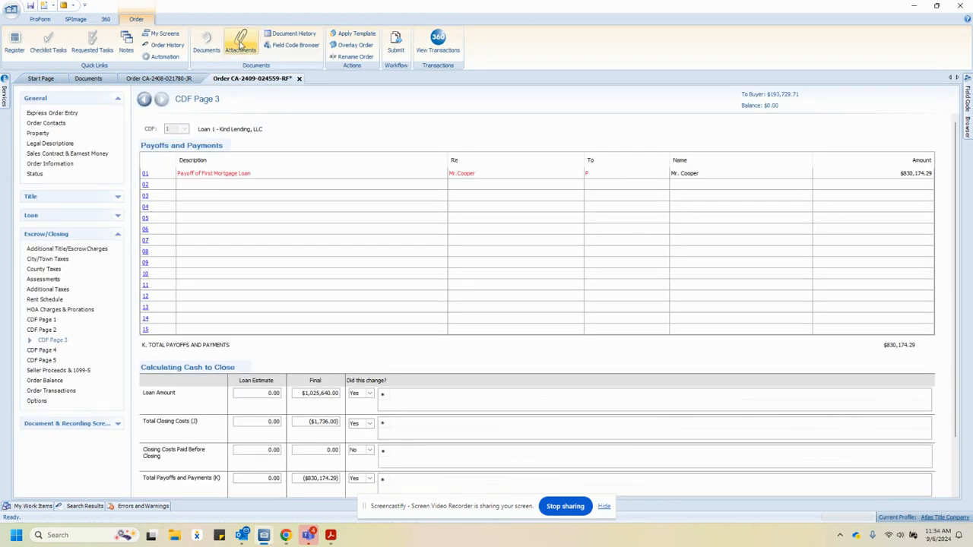
pyautogui.click(240, 42)
pyautogui.click(312, 257)
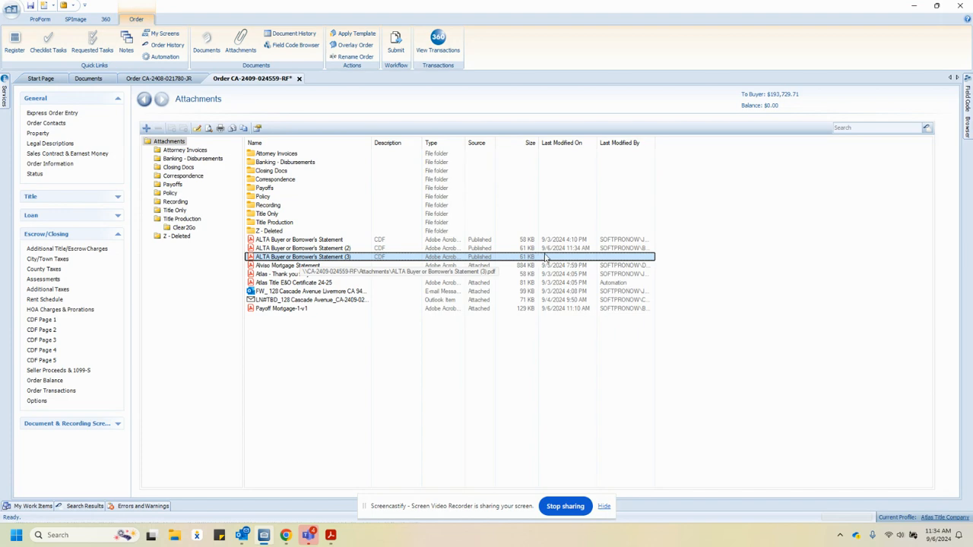
pyautogui.doubleClick(316, 258)
# Step: Check the statement's payoff breakdown and additional interest dates, and close the PDFs without saving changes to Payoff Mortgage-1-v1.pdf
pyautogui.scroll(-5, 454, 306)
pyautogui.scroll(-1, 454, 307)
pyautogui.scroll(-3, 460, 328)
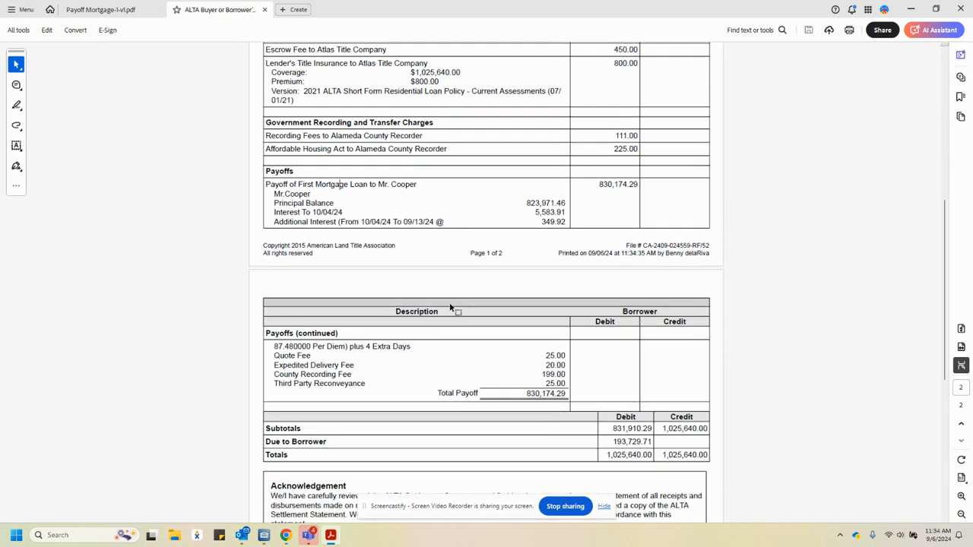
pyautogui.scroll(1, 454, 308)
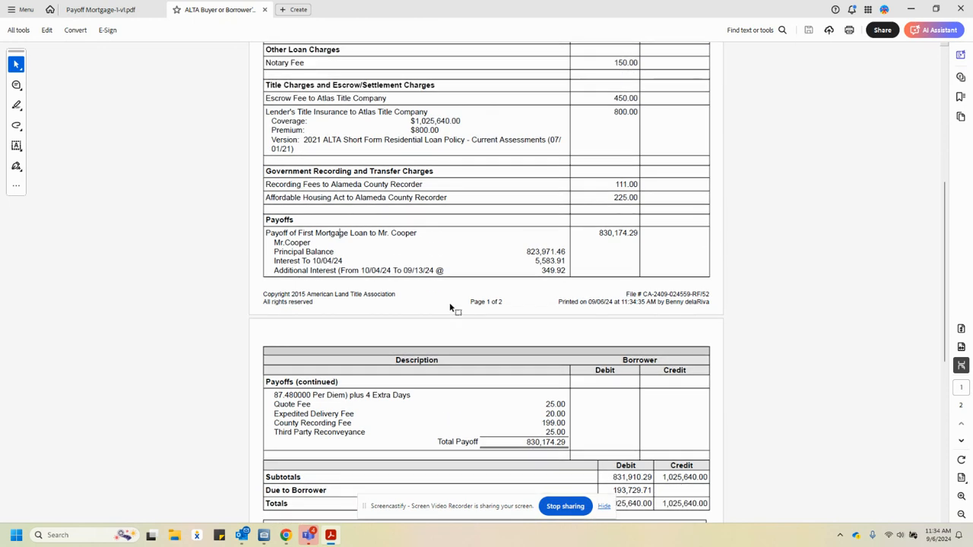
pyautogui.scroll(2, 449, 307)
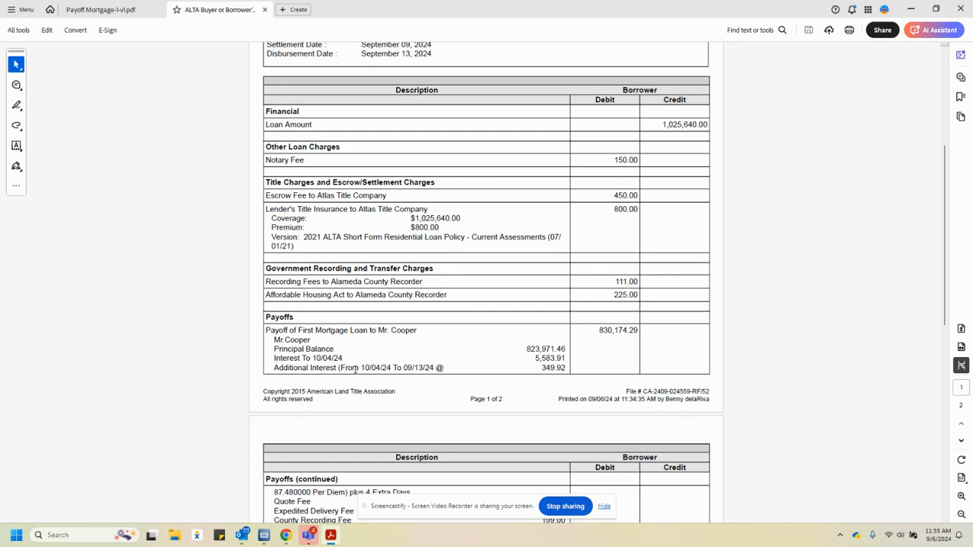
pyautogui.moveTo(357, 369); pyautogui.dragTo(446, 366)
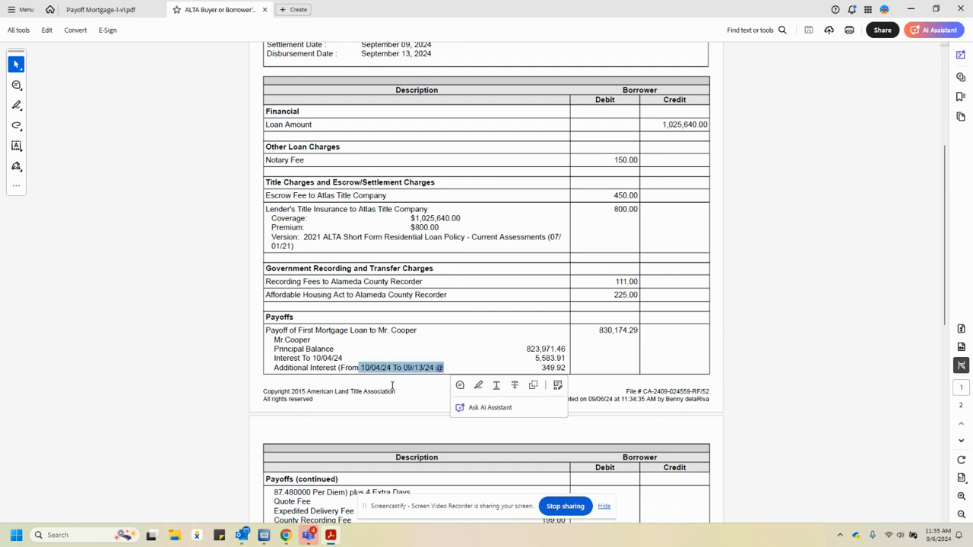
pyautogui.scroll(1, 355, 372)
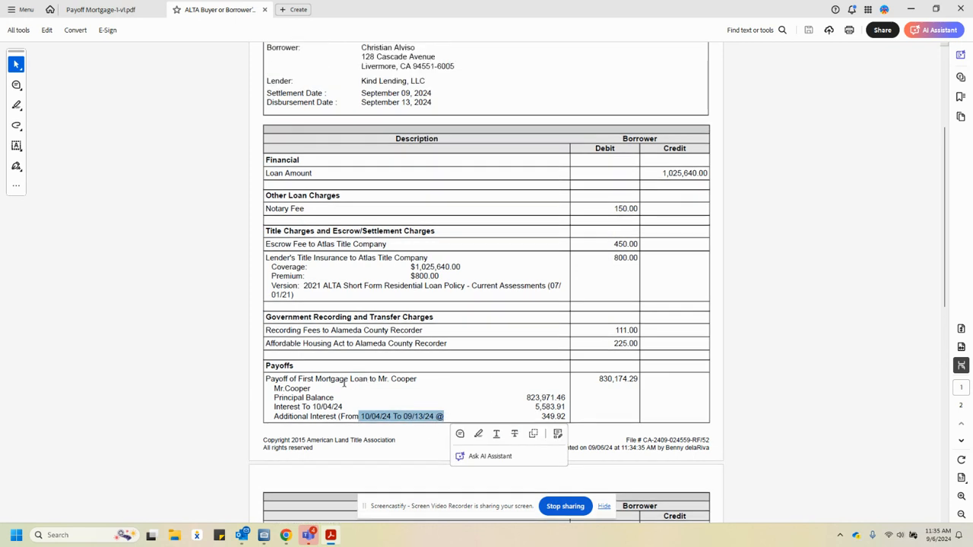
pyautogui.scroll(1, 346, 388)
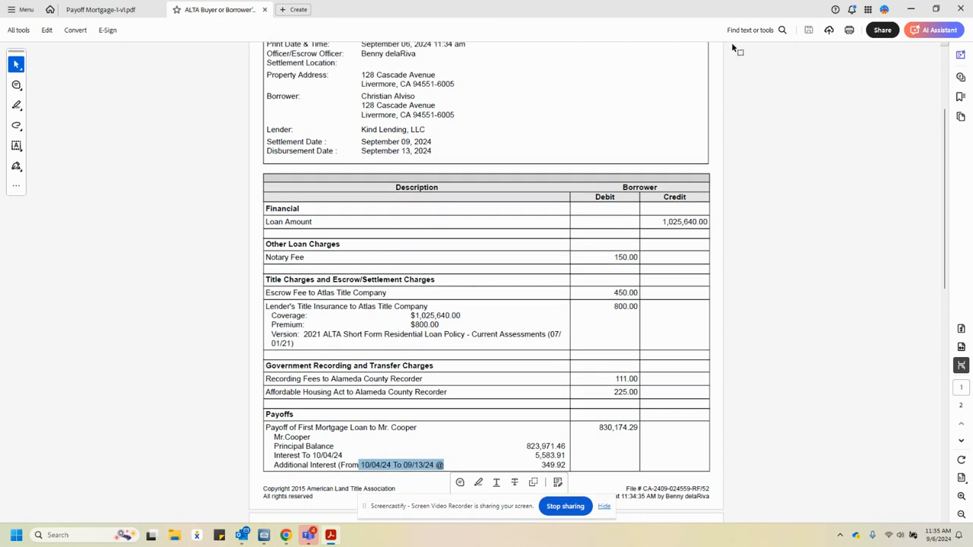
pyautogui.click(955, 10)
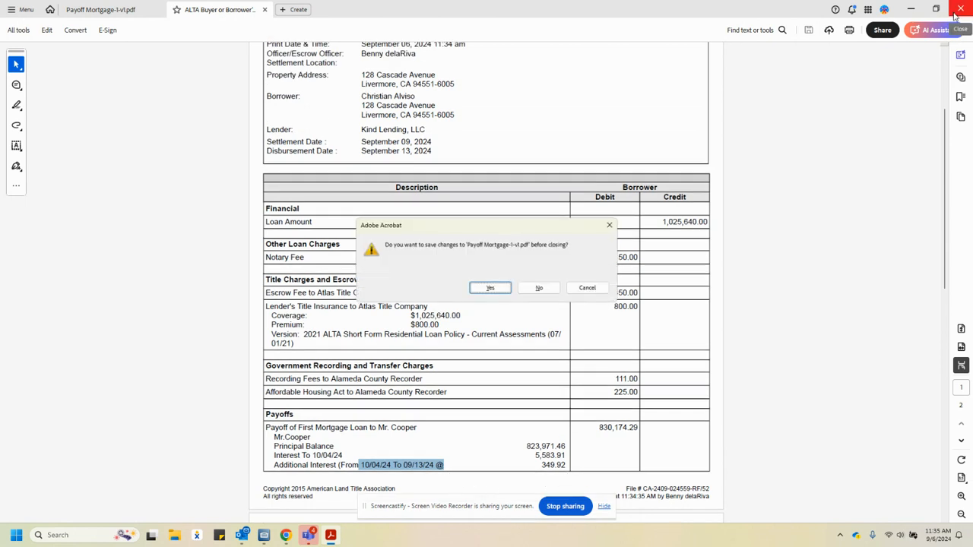
pyautogui.click(539, 287)
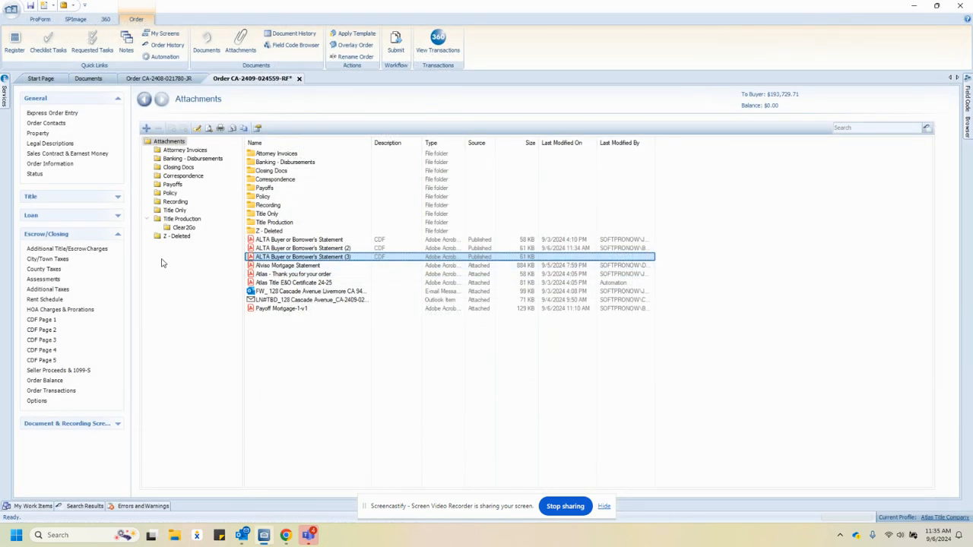
# Step: Clear the settlement date on the Order Information page and close the refinance order
pyautogui.click(61, 164)
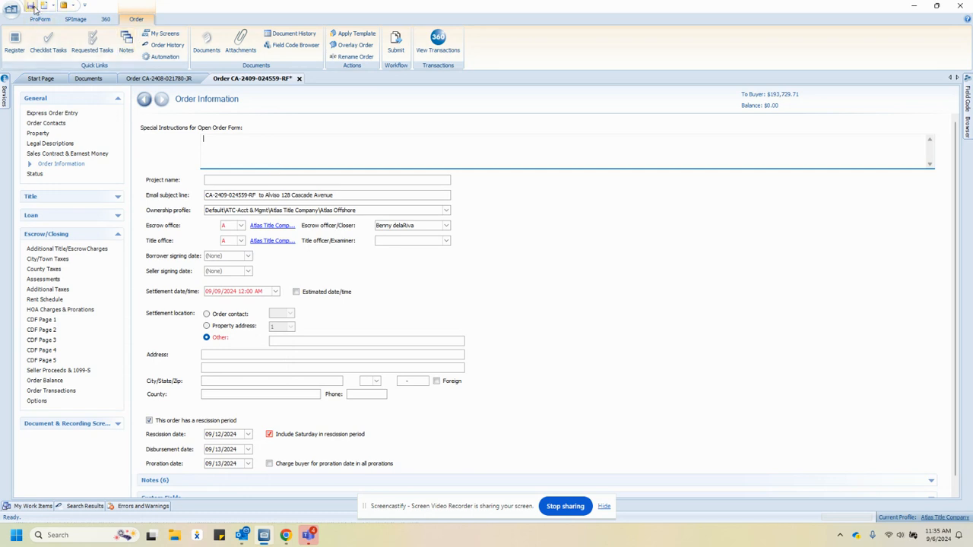
pyautogui.click(269, 291)
pyautogui.press('Delete')
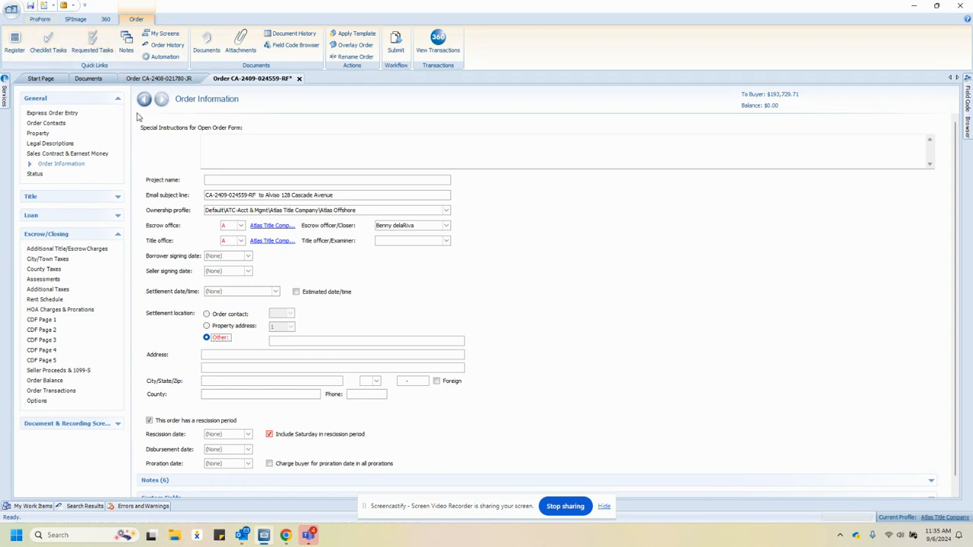
pyautogui.click(299, 78)
pyautogui.click(508, 274)
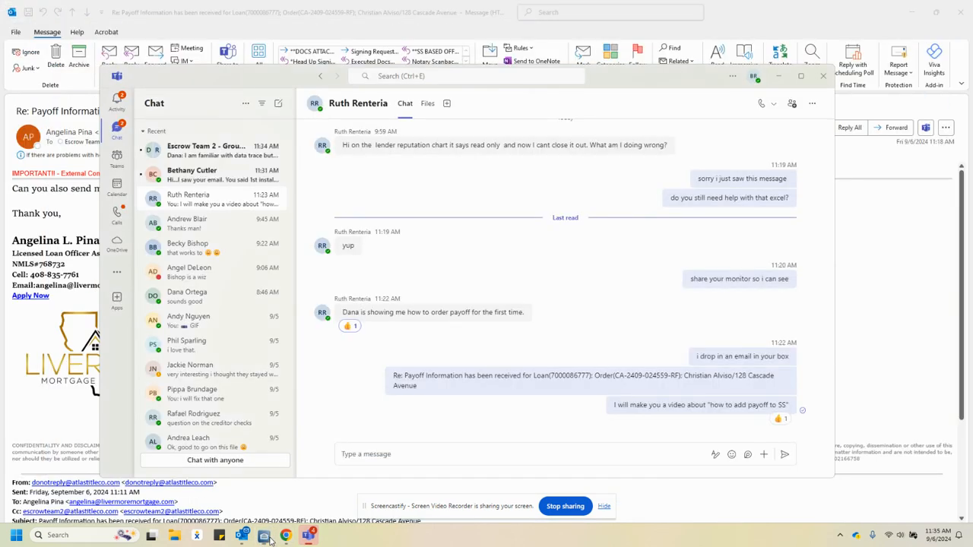
pyautogui.click(308, 535)
pyautogui.click(308, 535)
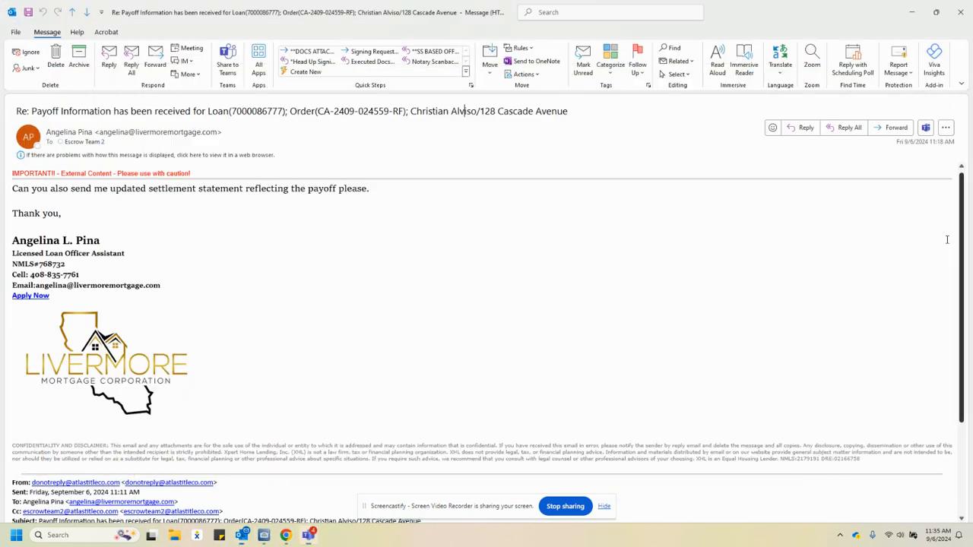
pyautogui.moveTo(286, 532)
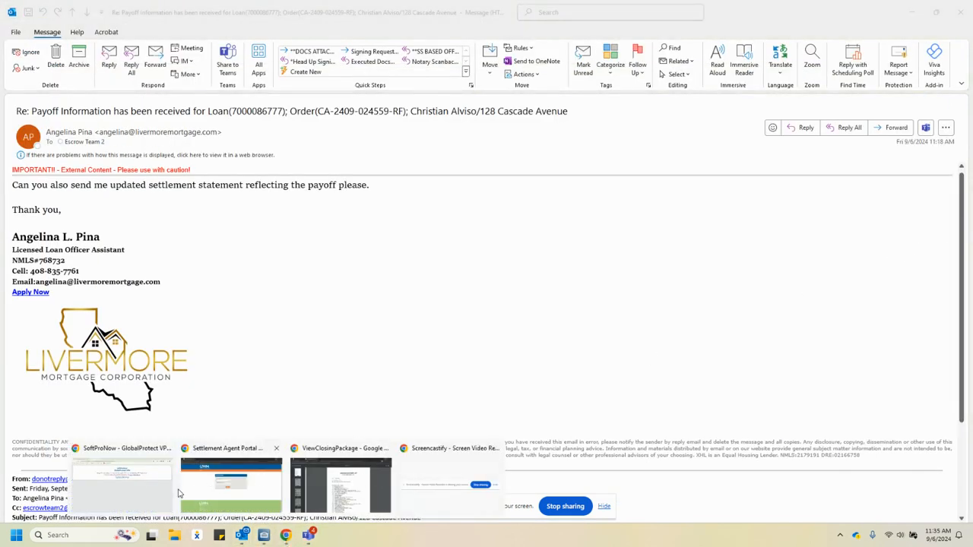